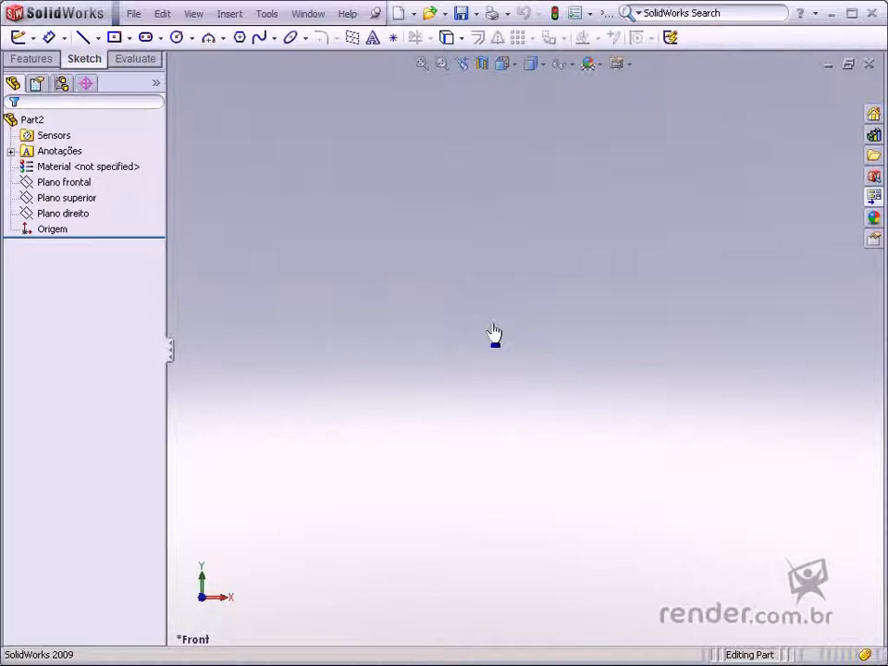
Step: Start a Revolve feature with its cross-section sketch on the top plane (Plano superior)
{"action": "left_click", "coordinate": [19, 38]}
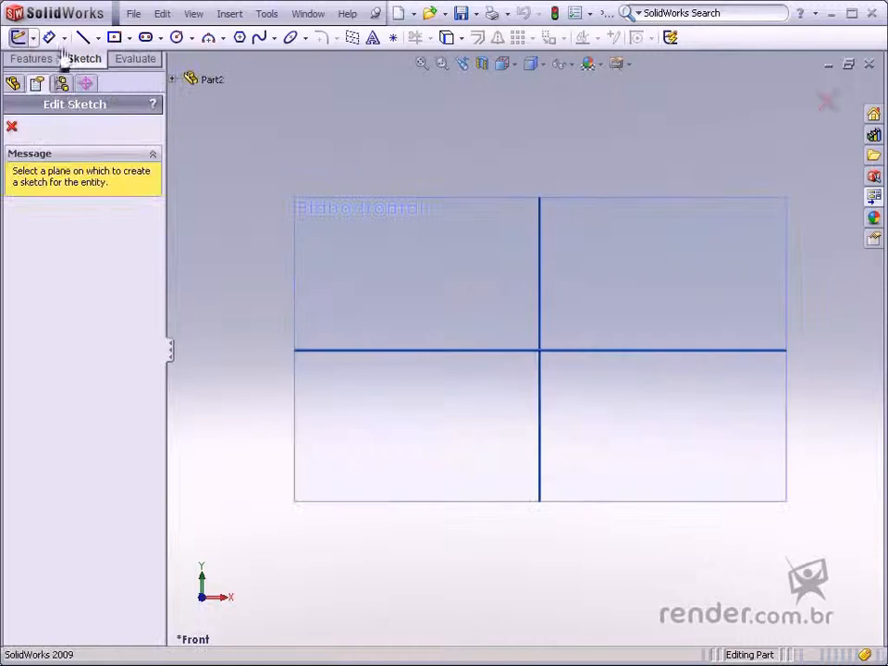
{"action": "key", "text": "Escape"}
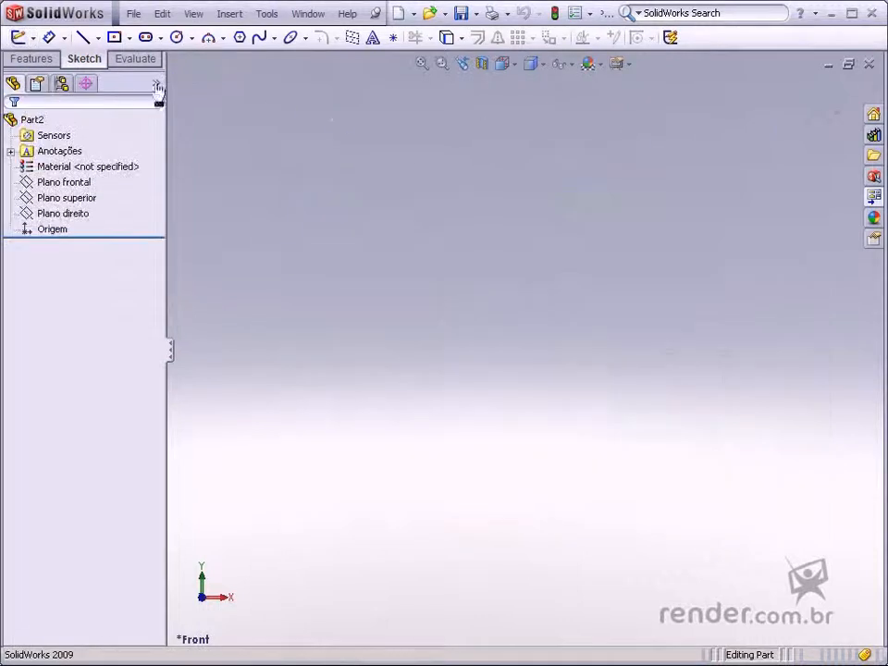
{"action": "left_click", "coordinate": [37, 58]}
{"action": "left_click", "coordinate": [37, 37]}
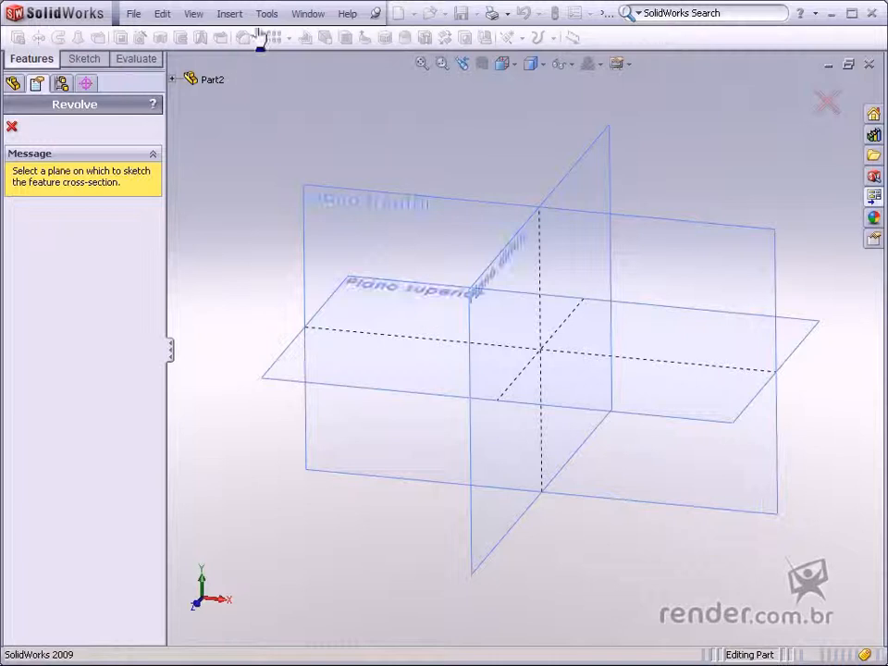
{"action": "left_click", "coordinate": [229, 13]}
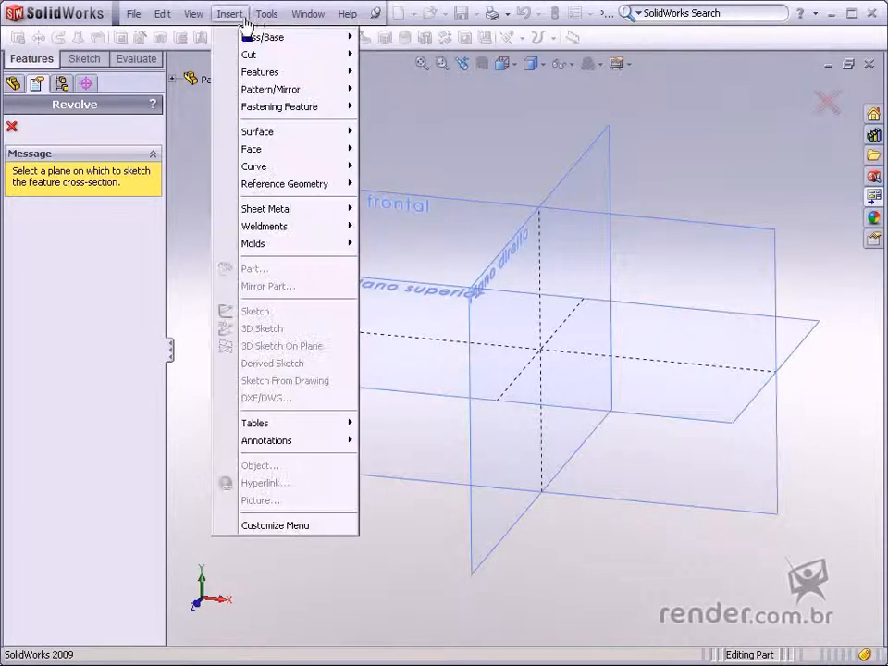
{"action": "left_click", "coordinate": [266, 13]}
{"action": "left_click", "coordinate": [472, 119]}
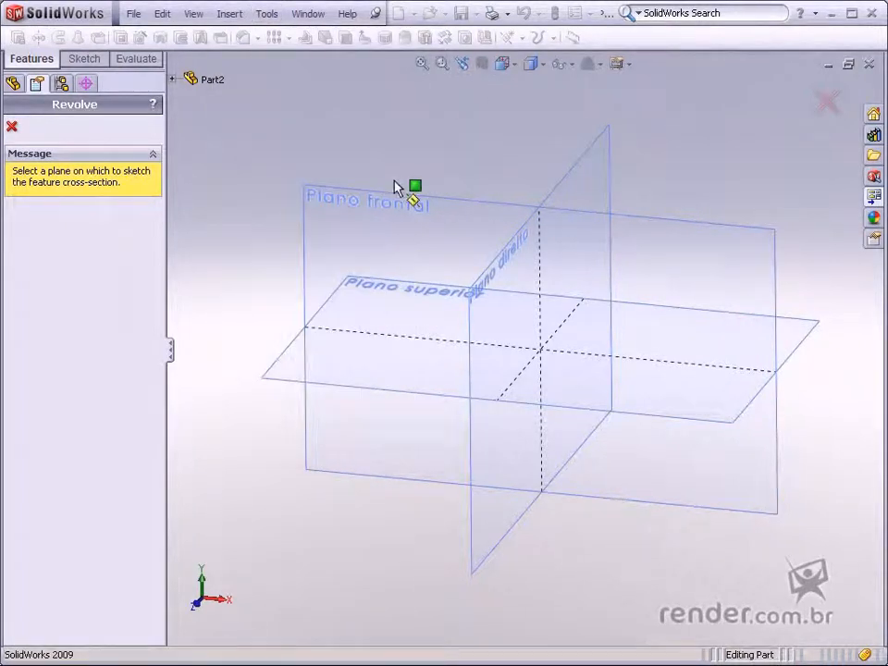
{"action": "middle_click_drag", "start_coordinate": [403, 204], "coordinate": [328, 347]}
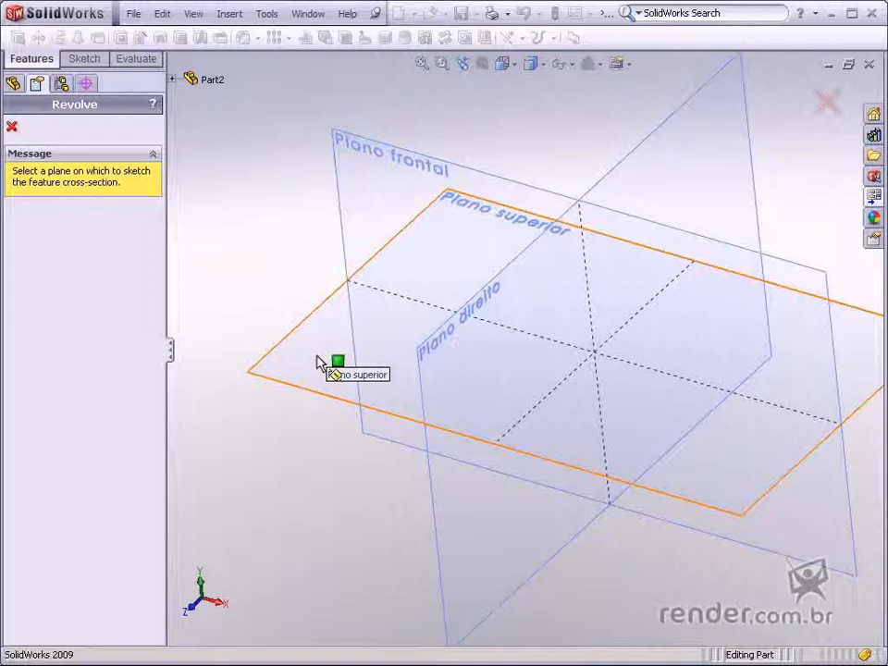
{"action": "left_click", "coordinate": [316, 363]}
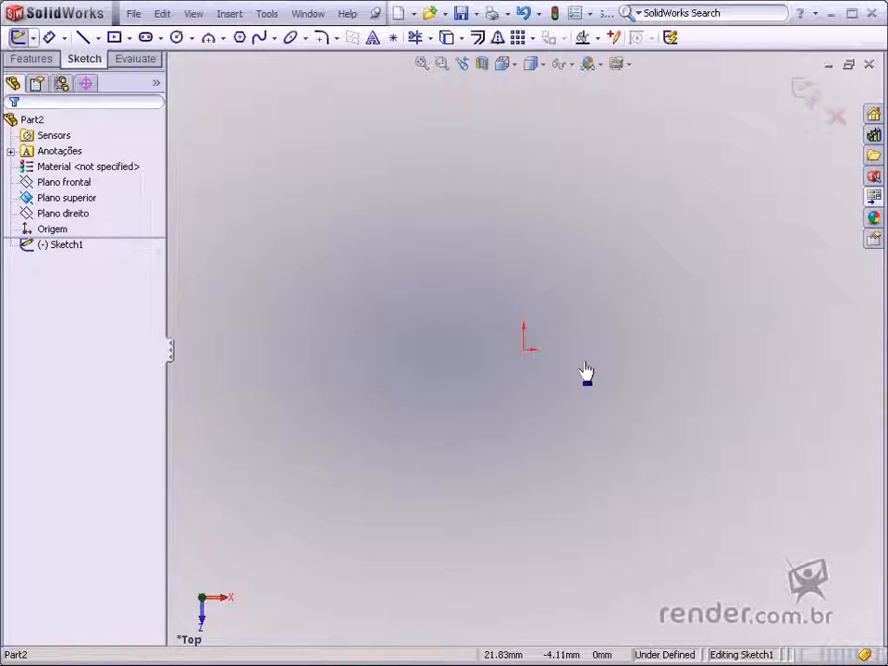
Step: Sketch a horizontal centerline about 157 mm long that passes through the origin
{"action": "key", "text": "s"}
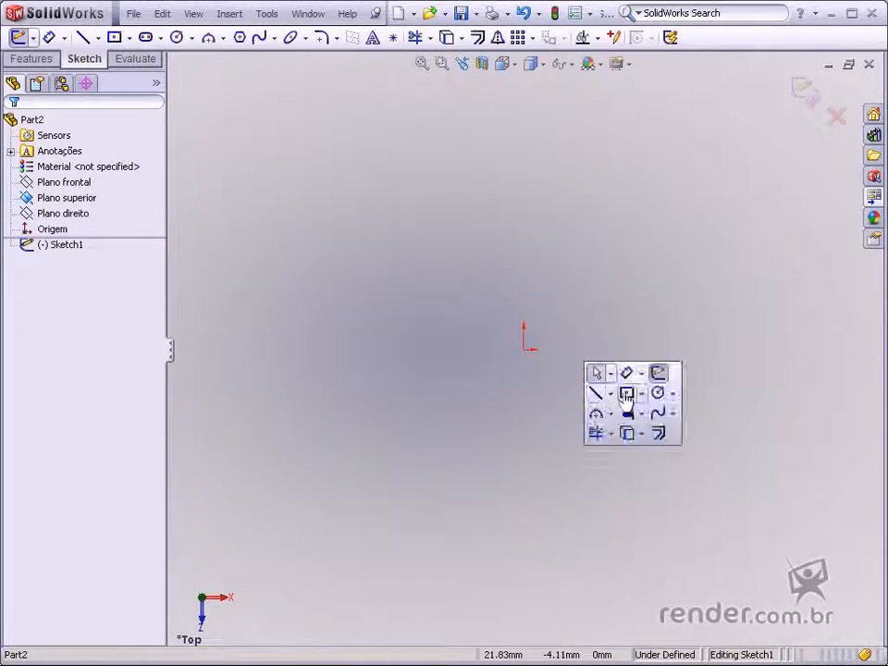
{"action": "left_click", "coordinate": [97, 38]}
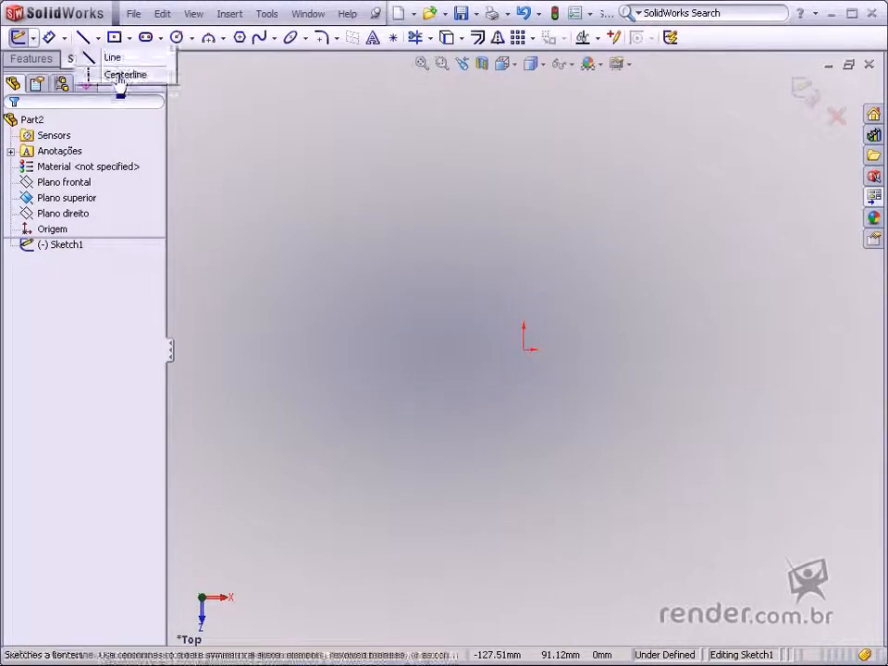
{"action": "left_click", "coordinate": [111, 75]}
{"action": "left_click", "coordinate": [313, 349]}
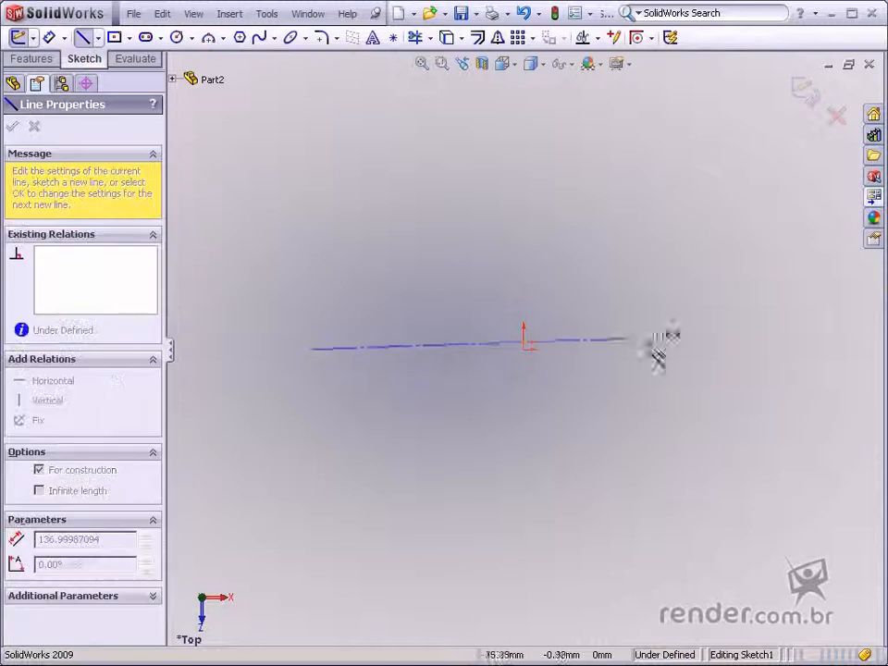
{"action": "left_click", "coordinate": [742, 349]}
{"action": "key", "text": "Escape"}
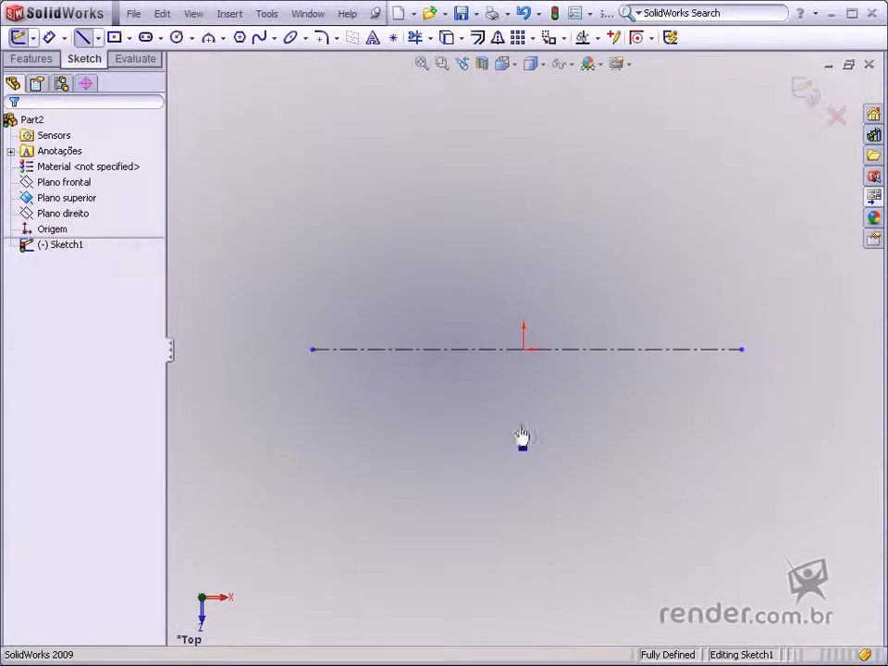
Step: Make the centerline's midpoint coincident with the origin
{"action": "right_click", "coordinate": [601, 357]}
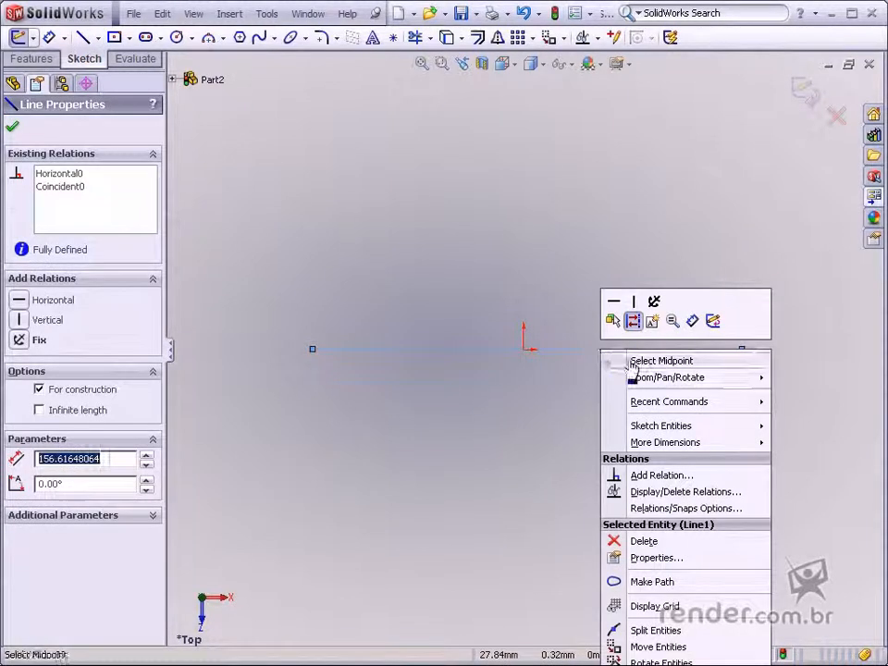
{"action": "left_click", "coordinate": [632, 361]}
{"action": "left_click", "coordinate": [524, 351], "text": "ctrl"}
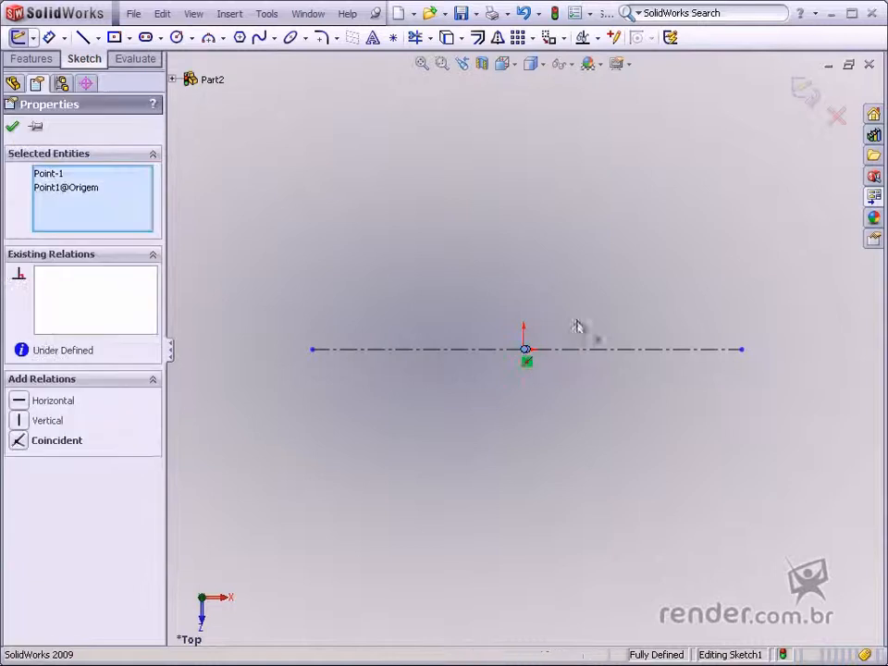
{"action": "left_click", "coordinate": [613, 281]}
Step: Dimension the centerline's length as 920 mm and place the dimension well below the line
{"action": "key", "text": "s"}
{"action": "left_click", "coordinate": [629, 401]}
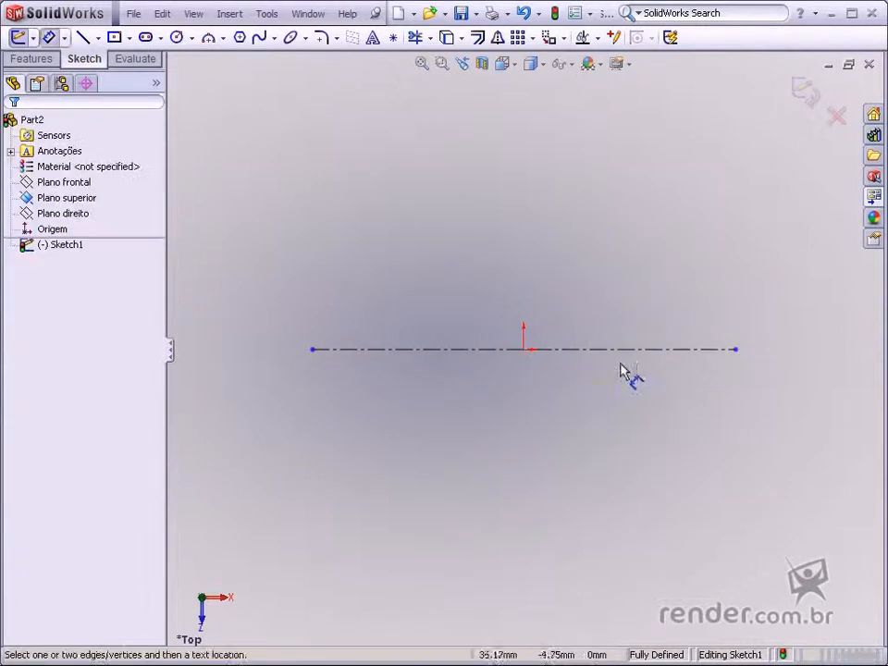
{"action": "left_click", "coordinate": [617, 350]}
{"action": "left_click", "coordinate": [605, 413]}
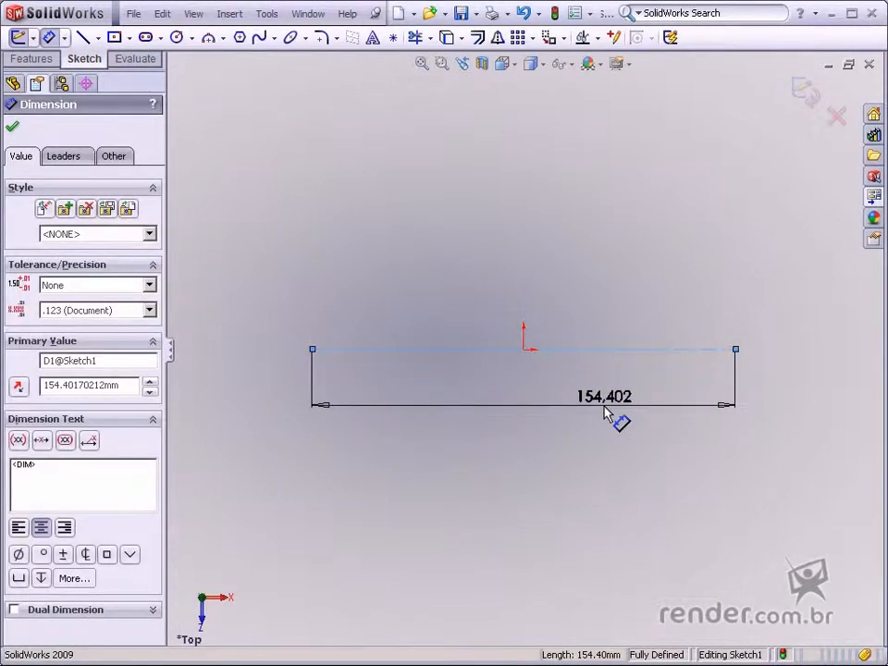
{"action": "type", "text": "920"}
{"action": "key", "text": "Return"}
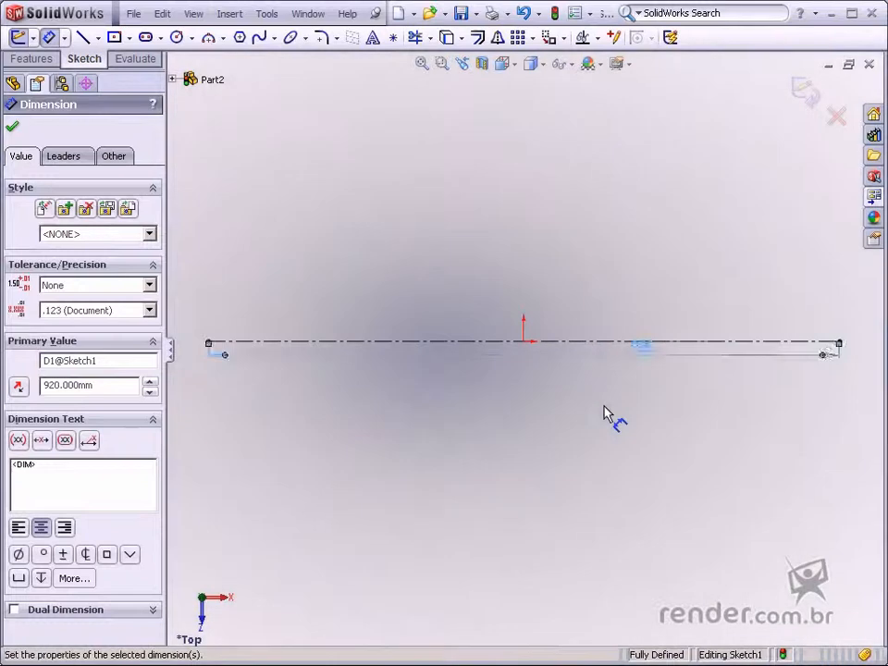
{"action": "left_click_drag", "start_coordinate": [638, 359], "coordinate": [525, 547]}
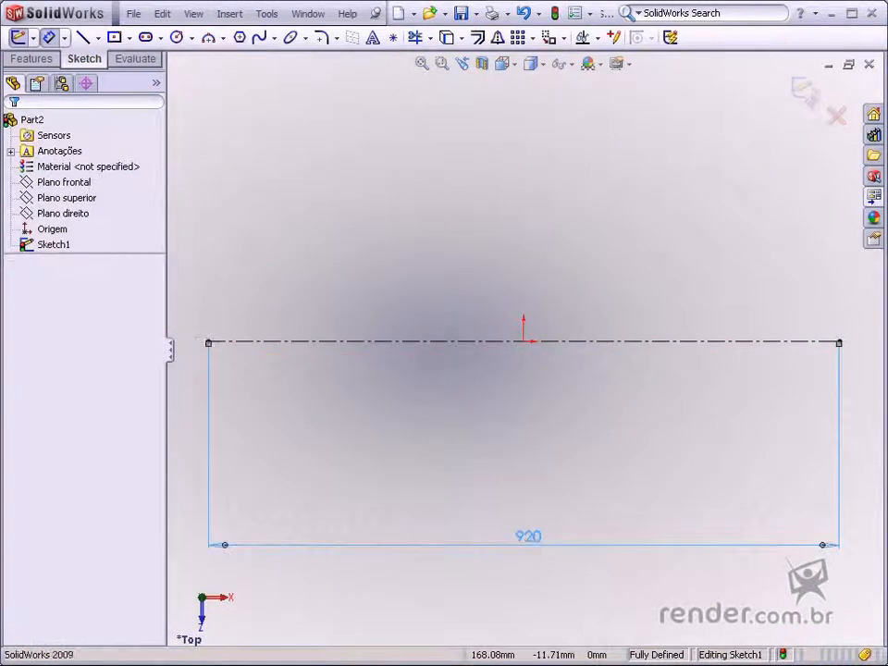
{"action": "left_click", "coordinate": [556, 451]}
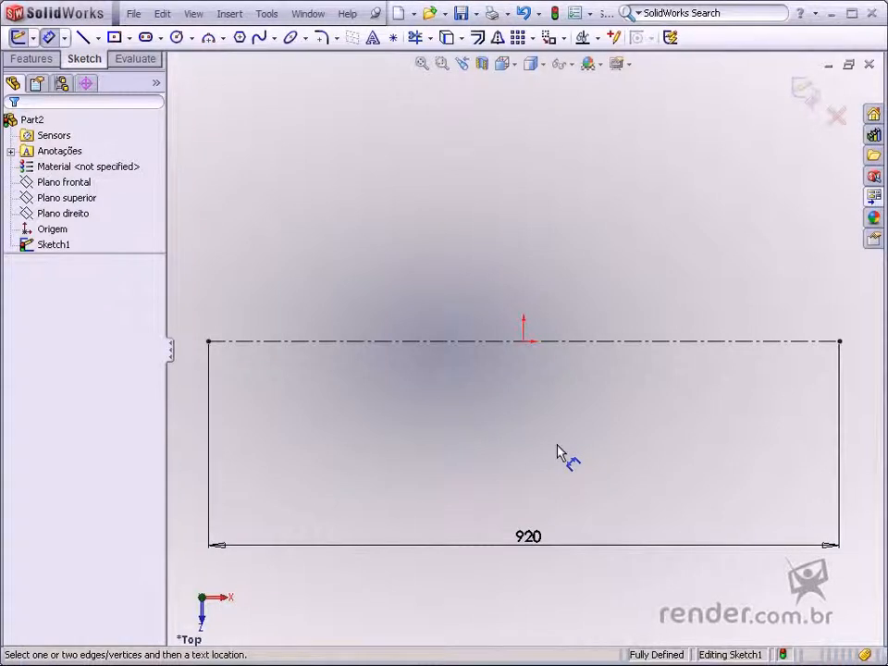
Step: Sketch the profile's right-hand steps upward from the centerline's right endpoint with three vertical risers joined by two horizontal lines
{"action": "key", "text": "s"}
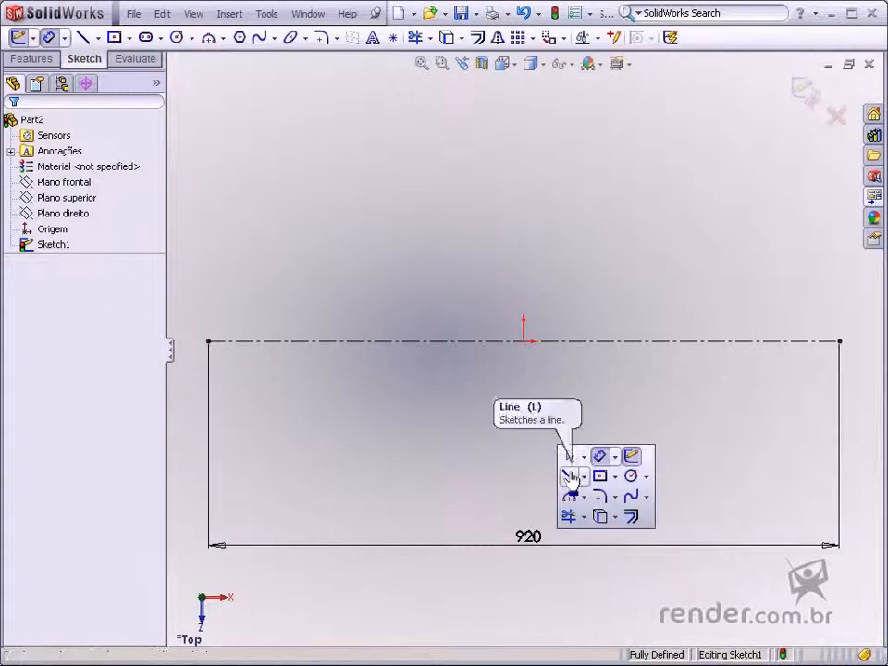
{"action": "left_click", "coordinate": [571, 477]}
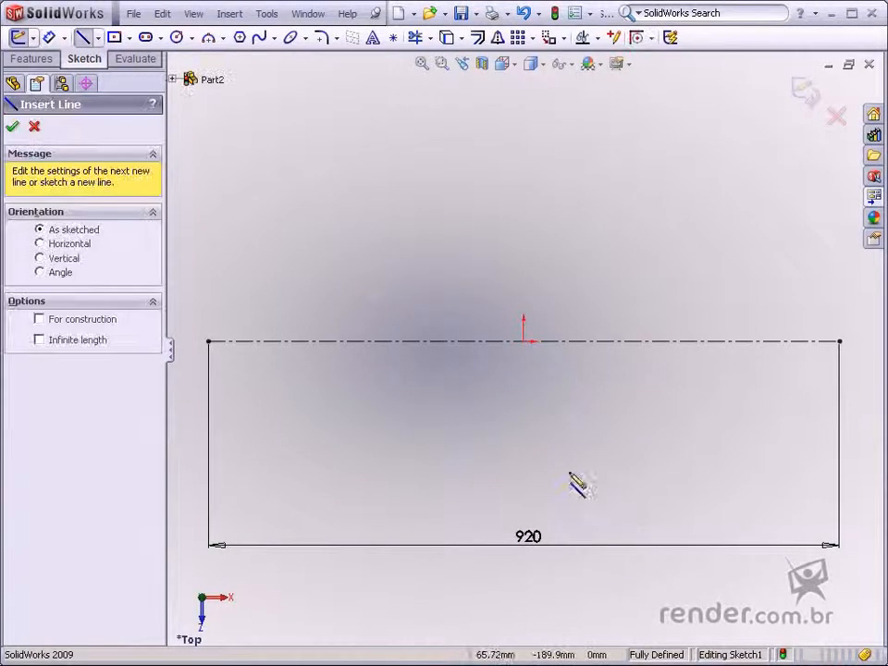
{"action": "left_click", "coordinate": [839, 342]}
{"action": "left_click", "coordinate": [839, 316]}
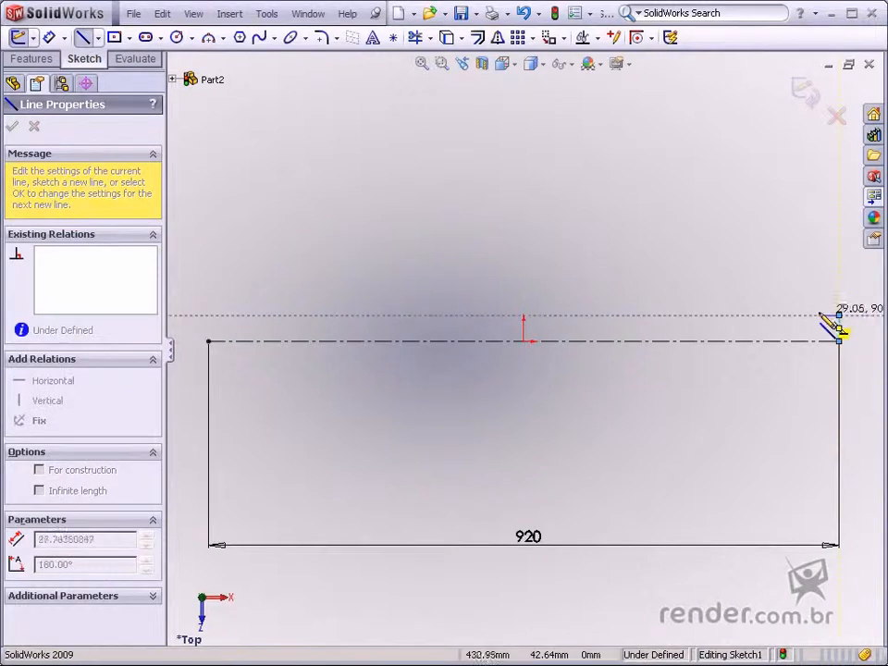
{"action": "left_click", "coordinate": [801, 315]}
{"action": "left_click", "coordinate": [801, 280]}
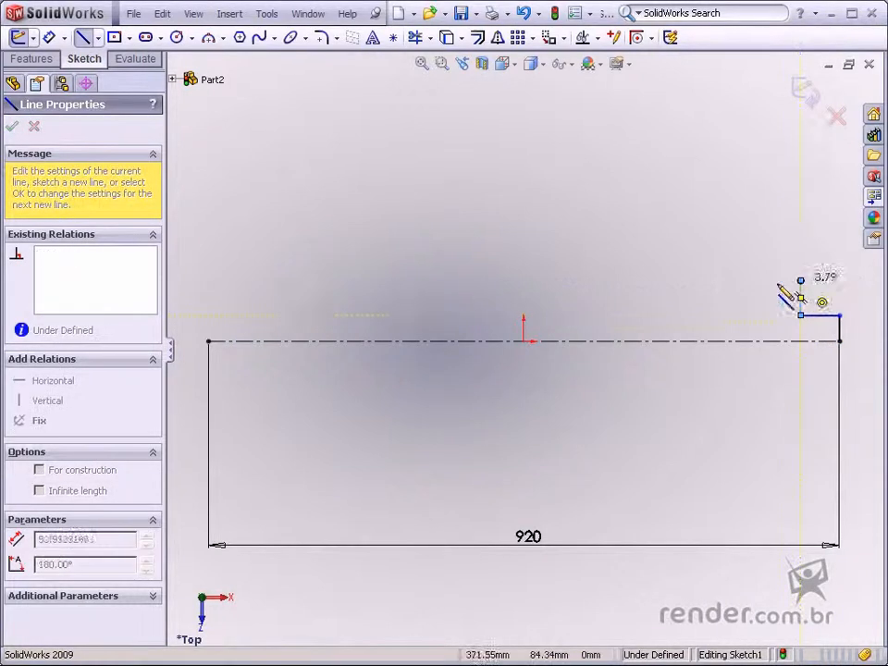
{"action": "left_click", "coordinate": [738, 280]}
{"action": "left_click", "coordinate": [738, 268]}
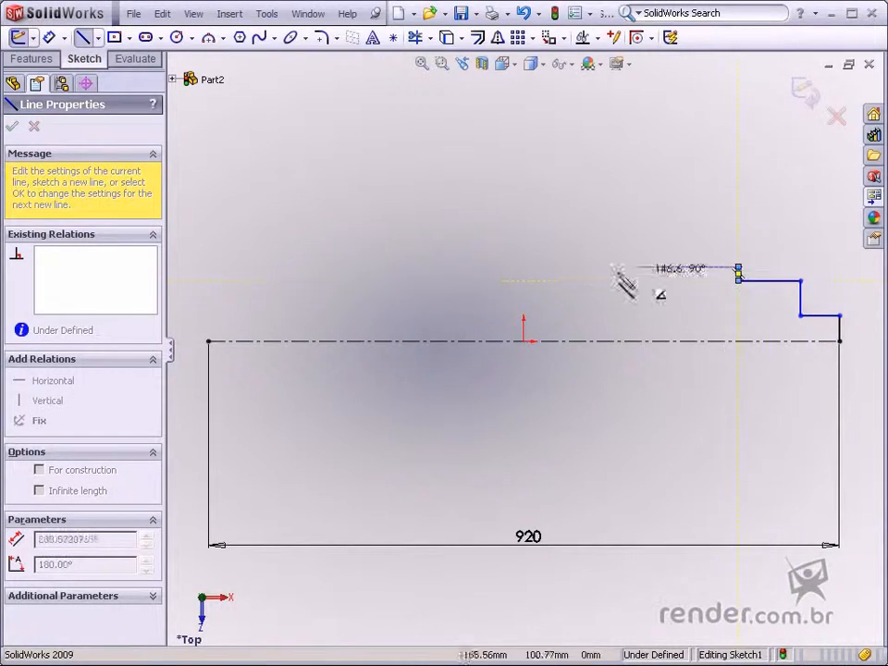
Step: Continue the profile with a long slightly sloped top line and three horizontal steps descending leftward to the centerline's left endpoint
{"action": "left_click", "coordinate": [407, 260]}
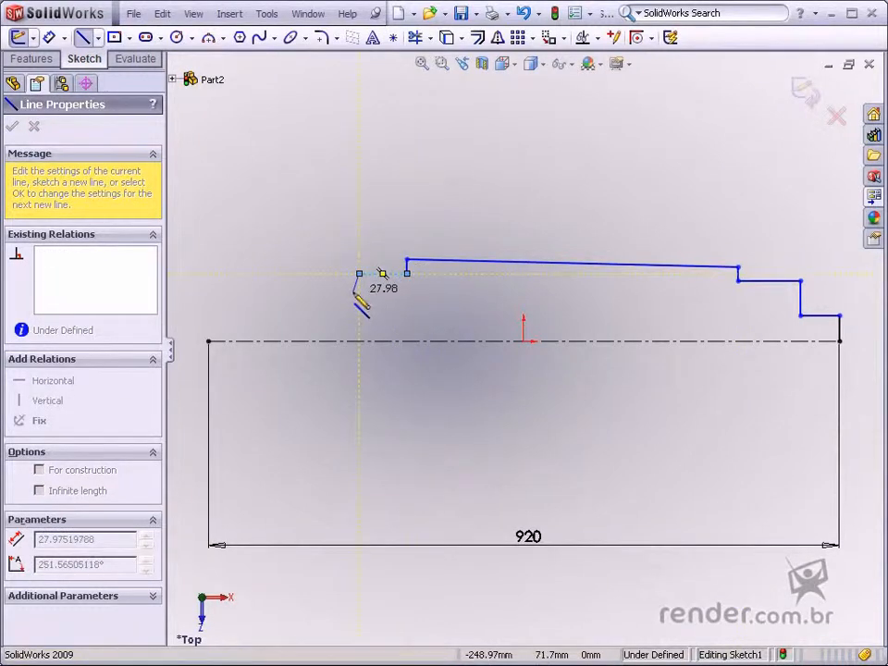
{"action": "left_click", "coordinate": [359, 274]}
{"action": "left_click", "coordinate": [359, 293]}
{"action": "left_click", "coordinate": [303, 293]}
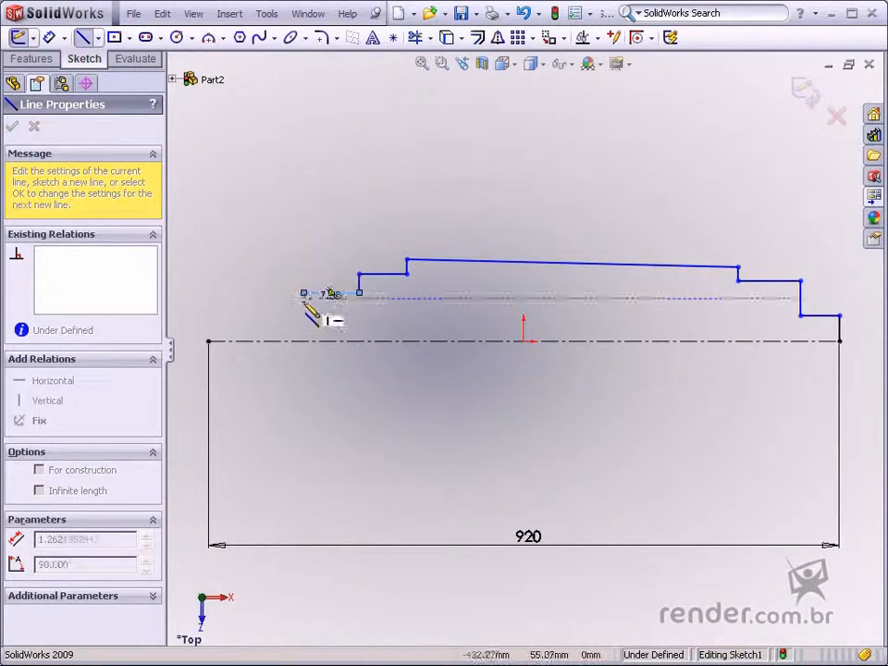
{"action": "left_click", "coordinate": [208, 304]}
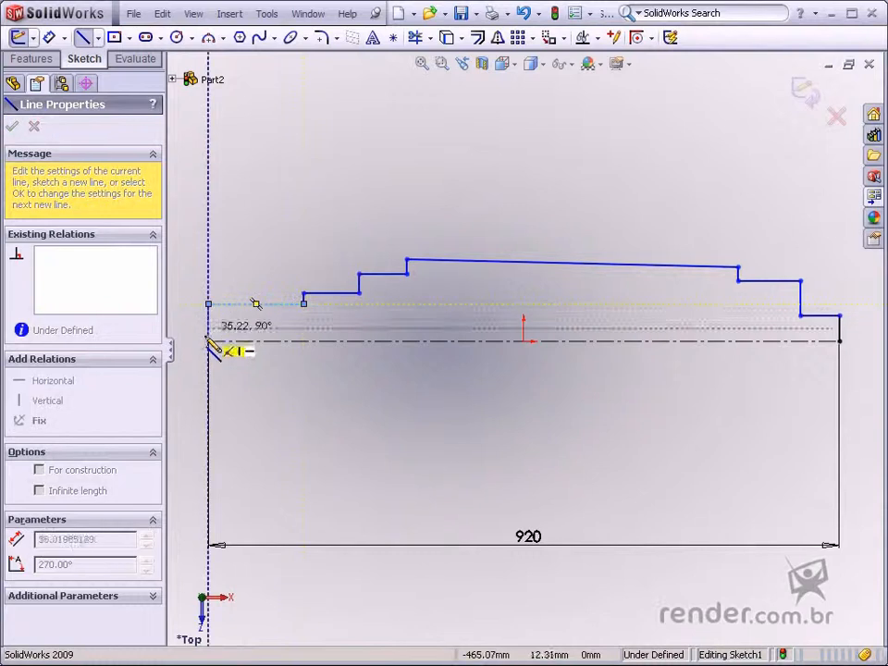
{"action": "left_click", "coordinate": [208, 341]}
{"action": "key", "text": "Escape"}
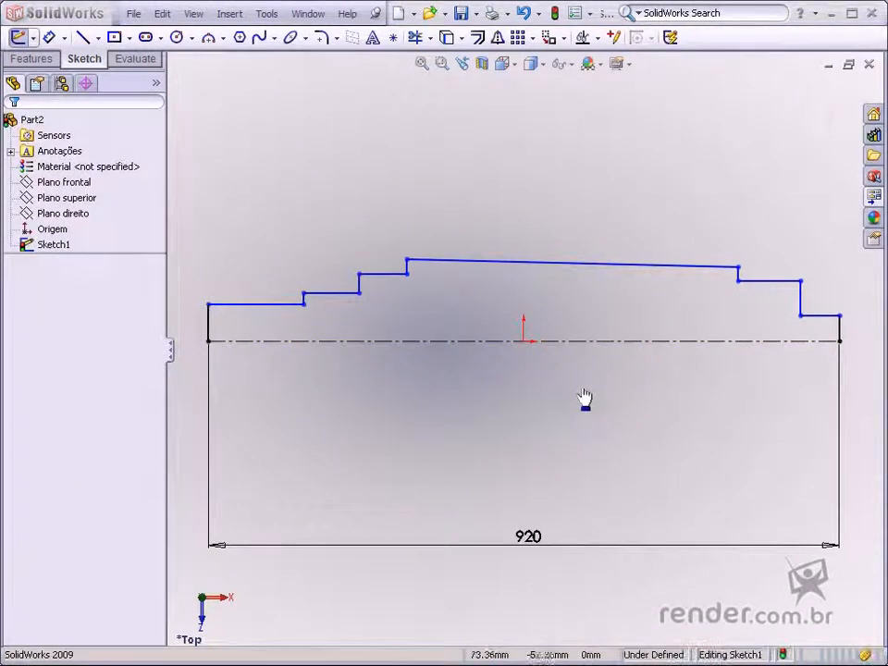
Step: Dimension the horizontal distance from the profile's right end edge to the first shoulder as 65 mm
{"action": "left_click", "coordinate": [47, 41]}
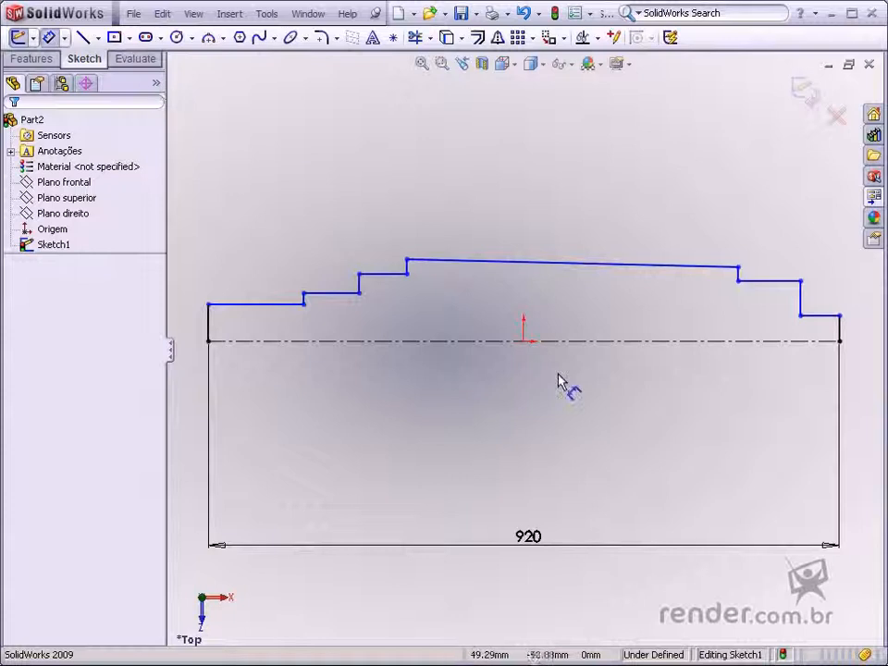
{"action": "left_click", "coordinate": [841, 329]}
{"action": "left_click", "coordinate": [800, 298]}
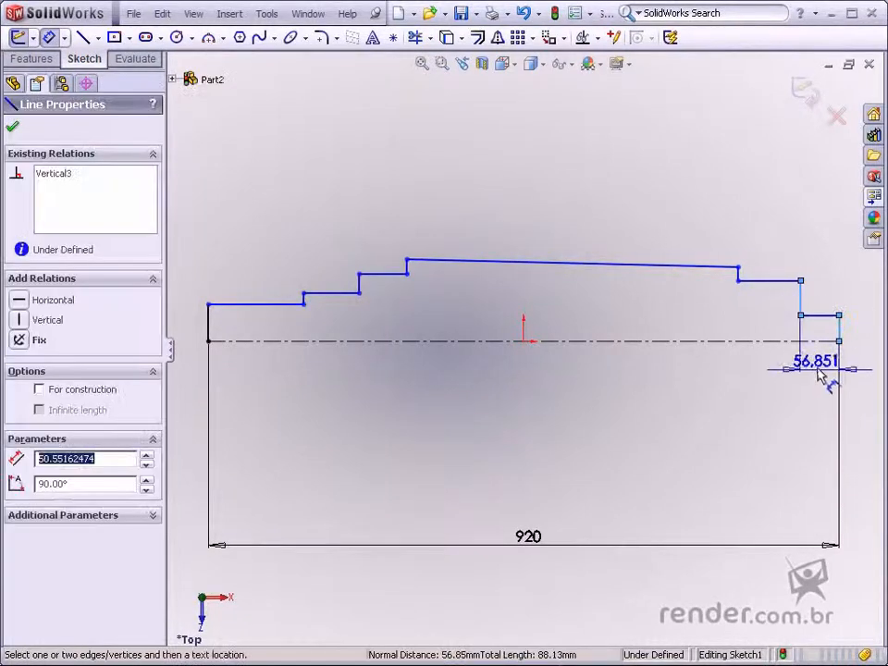
{"action": "left_click", "coordinate": [818, 367]}
{"action": "type", "text": "65"}
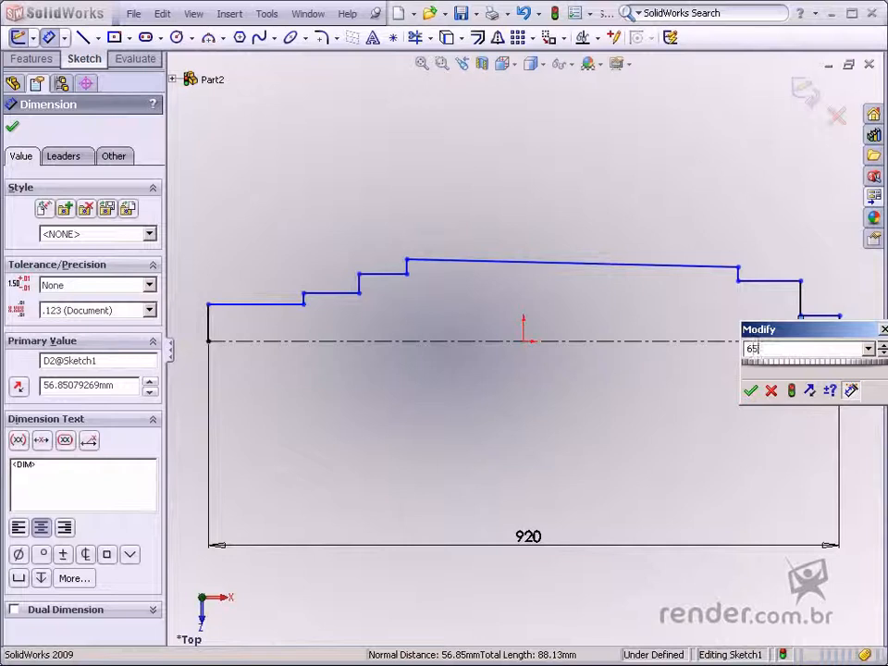
{"action": "key", "text": "Return"}
Step: Dimension the horizontal distance from the profile's right end edge to the second shoulder as 140 mm
{"action": "left_click", "coordinate": [839, 330]}
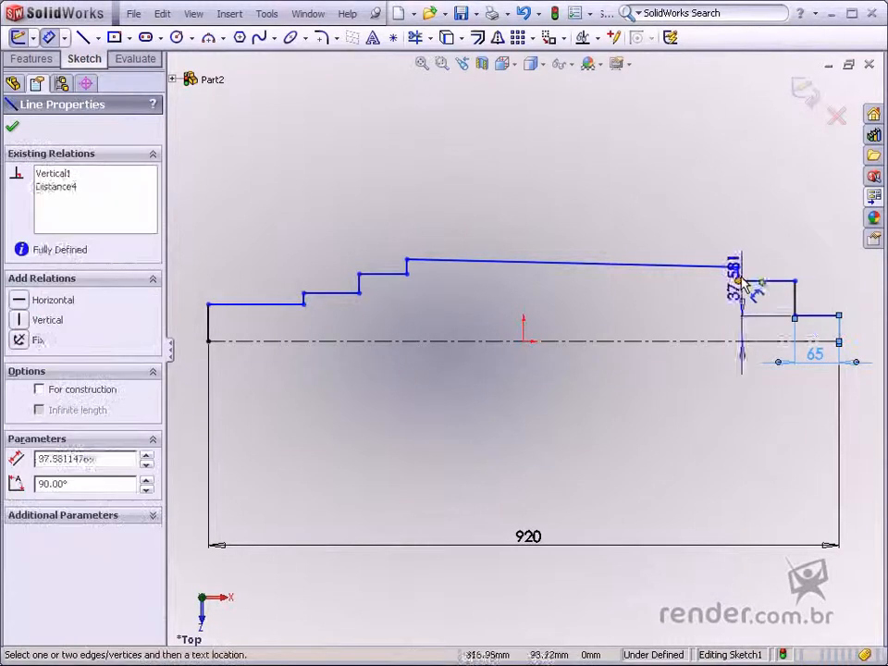
{"action": "left_click", "coordinate": [737, 274]}
{"action": "left_click", "coordinate": [800, 402]}
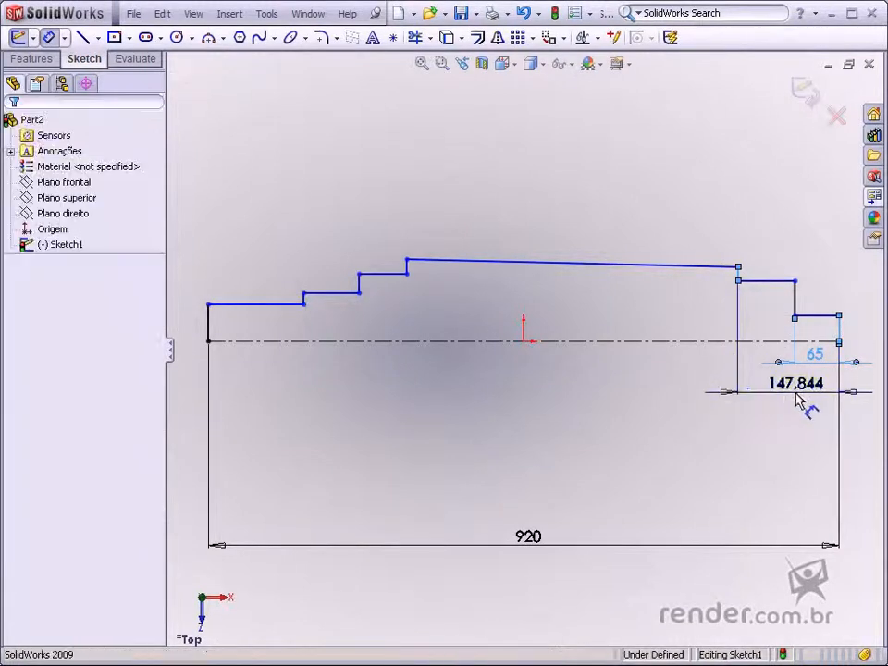
{"action": "type", "text": "140"}
{"action": "key", "text": "Return"}
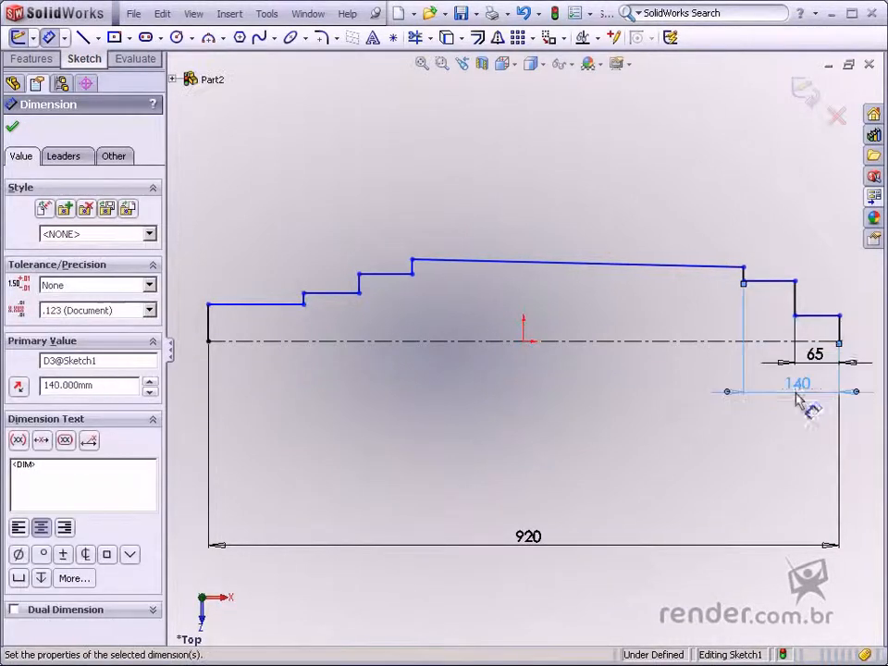
Step: Dimension the horizontal distance from the profile's right end edge to the riser at the long top line's left end as 640 mm
{"action": "left_click", "coordinate": [841, 331]}
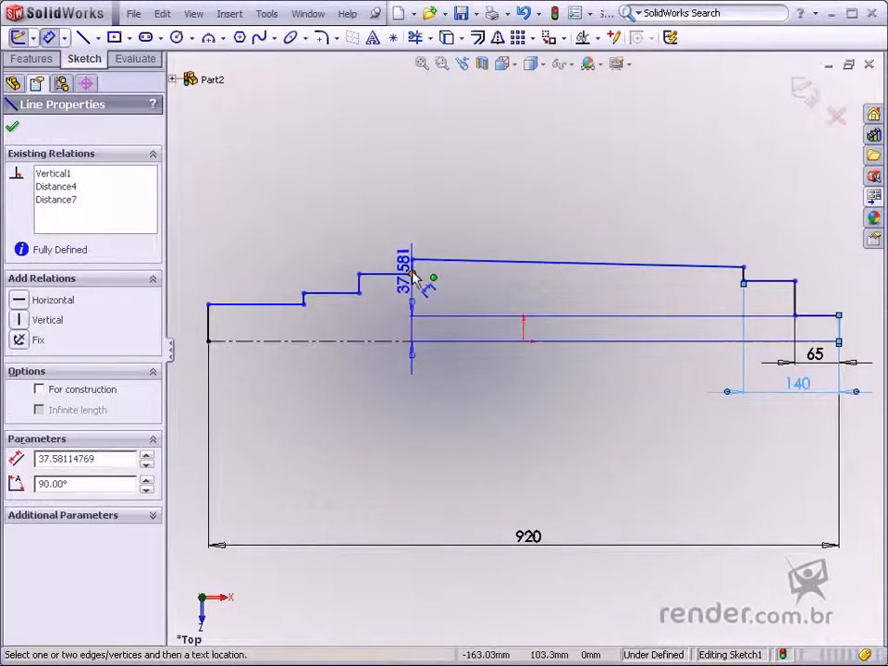
{"action": "scroll", "coordinate": [419, 281], "scroll_direction": "up", "scroll_amount": 2}
{"action": "left_click", "coordinate": [432, 284]}
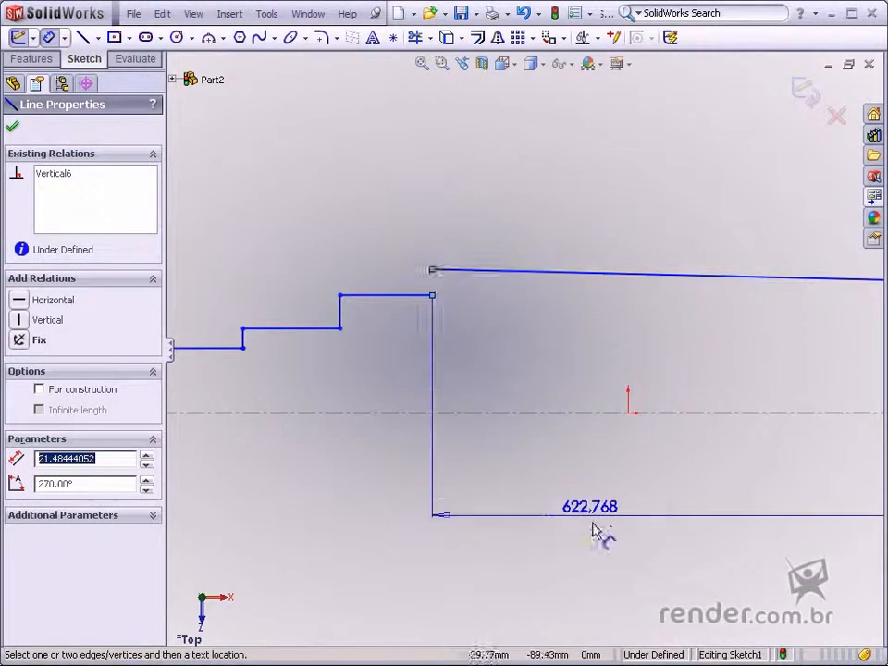
{"action": "scroll", "coordinate": [601, 522], "scroll_direction": "down", "scroll_amount": 2}
{"action": "left_click", "coordinate": [700, 474]}
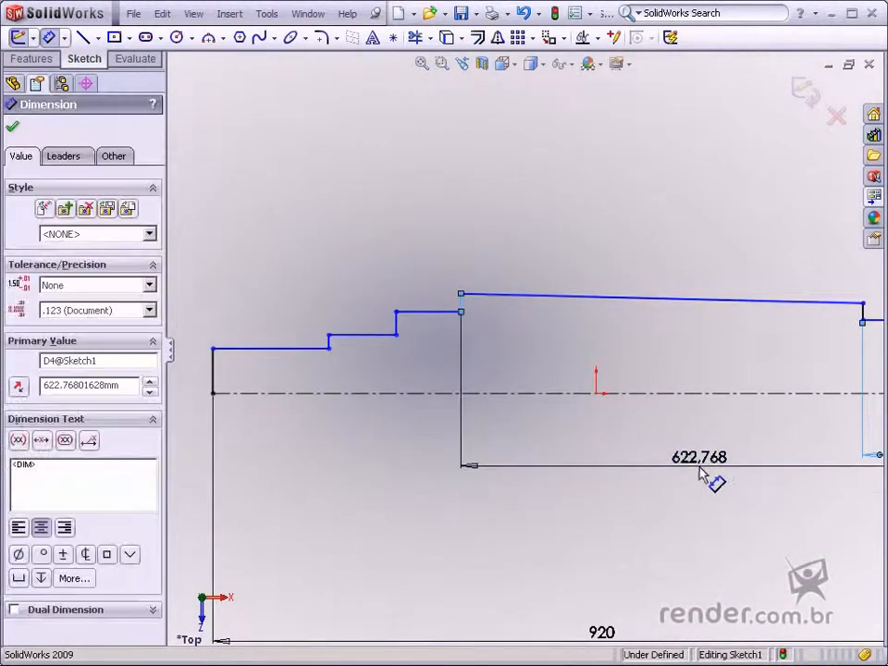
{"action": "type", "text": "640"}
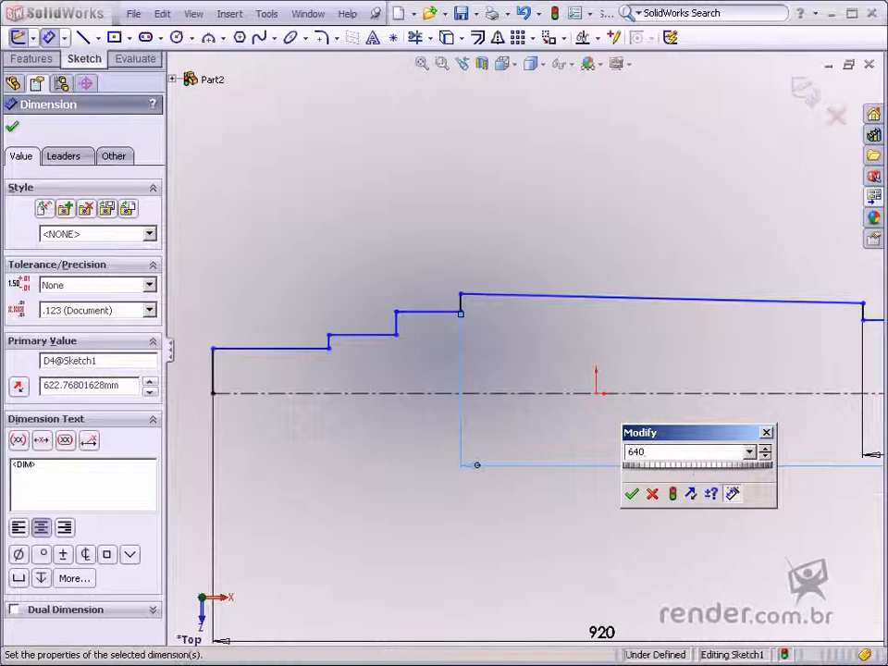
{"action": "key", "text": "Return"}
Step: Dimension the horizontal distance from the profile's right end edge to the second riser of the left-hand steps as 740 mm
{"action": "left_click", "coordinate": [814, 327]}
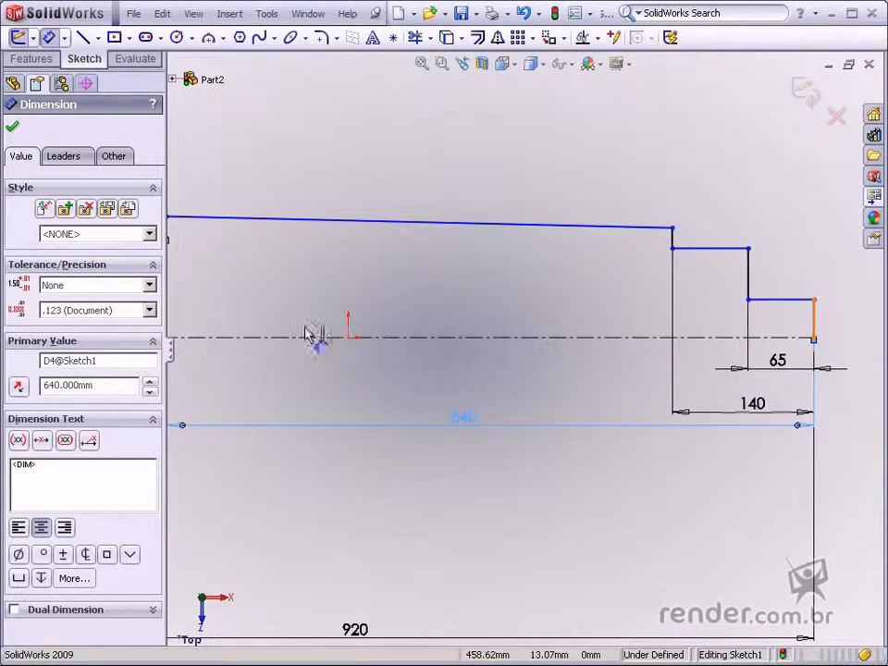
{"action": "scroll", "coordinate": [304, 328], "scroll_direction": "up", "scroll_amount": 2}
{"action": "scroll", "coordinate": [303, 329], "scroll_direction": "down", "scroll_amount": 2}
{"action": "left_click", "coordinate": [307, 278]}
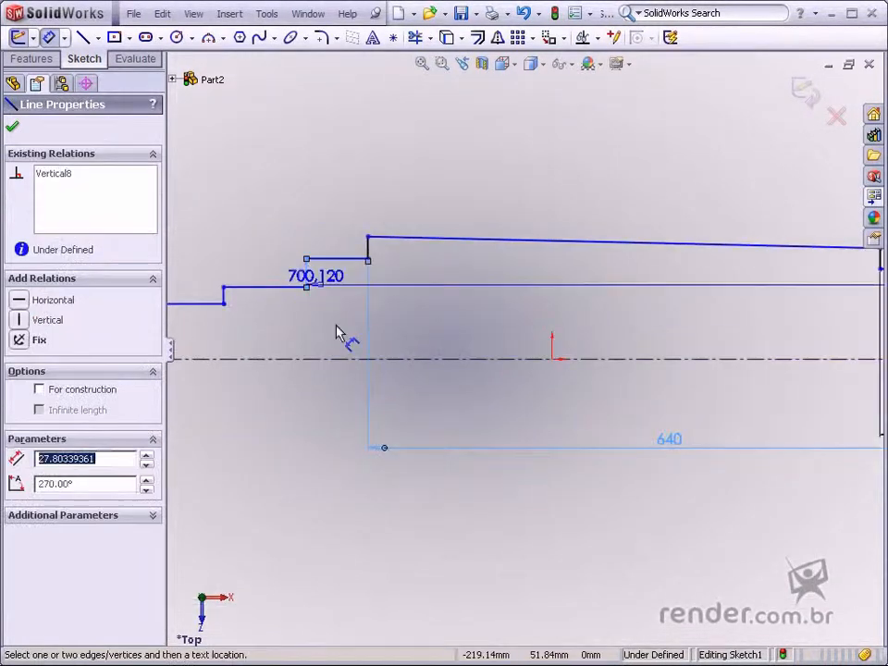
{"action": "left_click", "coordinate": [569, 518]}
{"action": "type", "text": "740"}
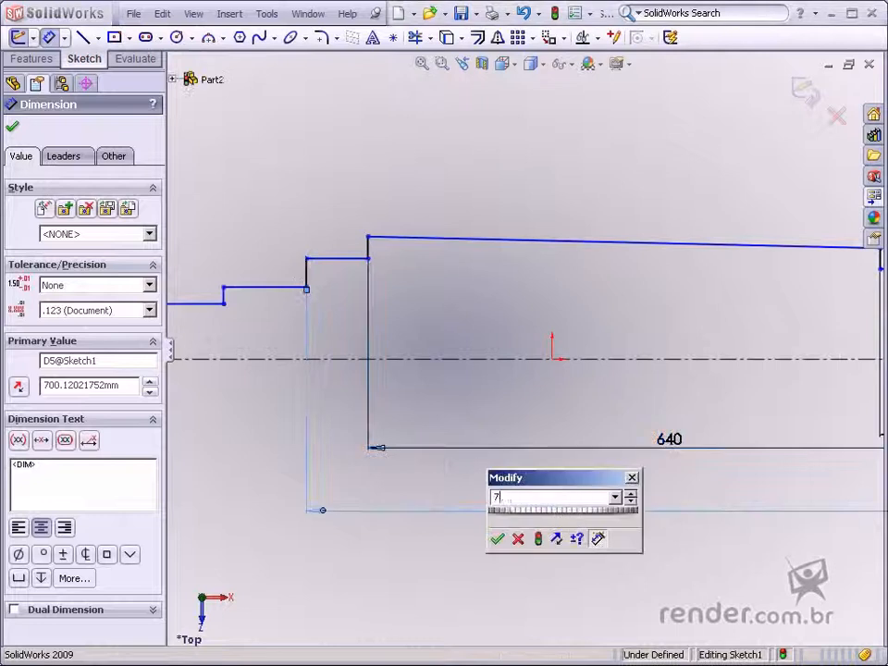
{"action": "key", "text": "Return"}
Step: Dimension the horizontal distance from the profile's right end edge to the leftmost shoulder as 795 mm
{"action": "scroll", "coordinate": [499, 351], "scroll_direction": "up", "scroll_amount": 2}
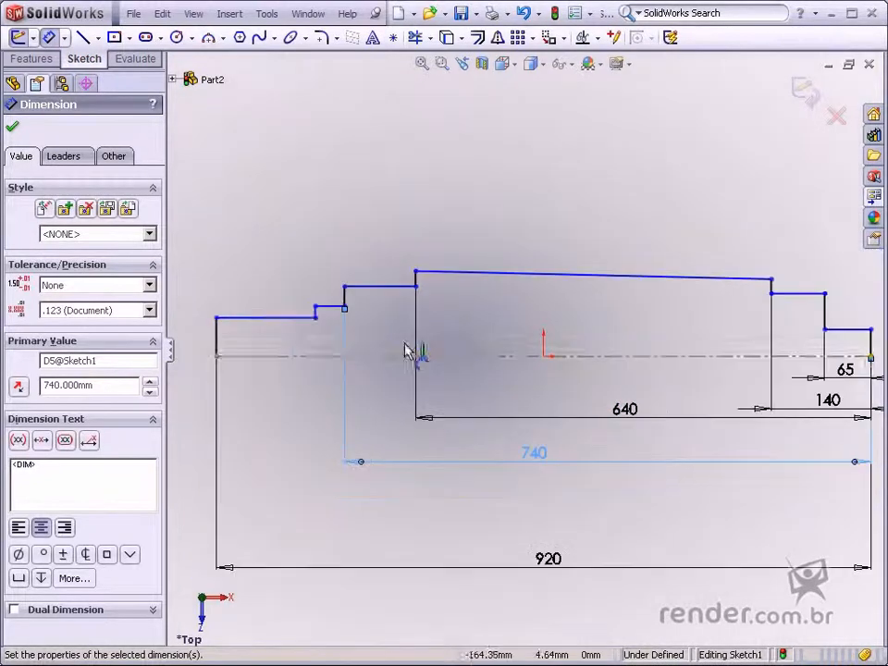
{"action": "scroll", "coordinate": [338, 322], "scroll_direction": "down", "scroll_amount": 2}
{"action": "left_click", "coordinate": [339, 318]}
{"action": "scroll", "coordinate": [555, 353], "scroll_direction": "up", "scroll_amount": 3}
{"action": "scroll", "coordinate": [800, 375], "scroll_direction": "down", "scroll_amount": 1}
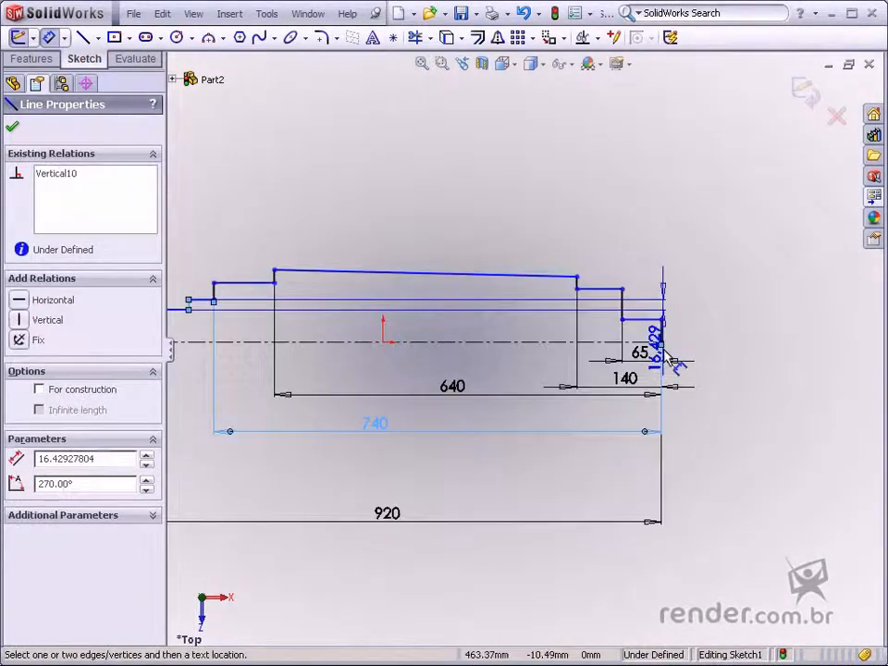
{"action": "left_click", "coordinate": [663, 333]}
{"action": "left_click", "coordinate": [432, 449]}
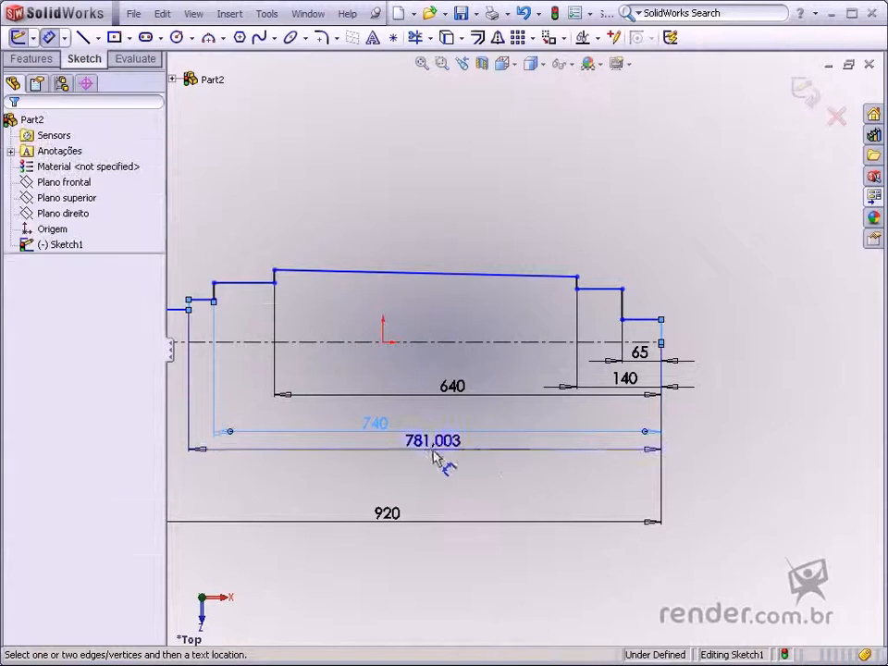
{"action": "type", "text": "795"}
{"action": "key", "text": "Return"}
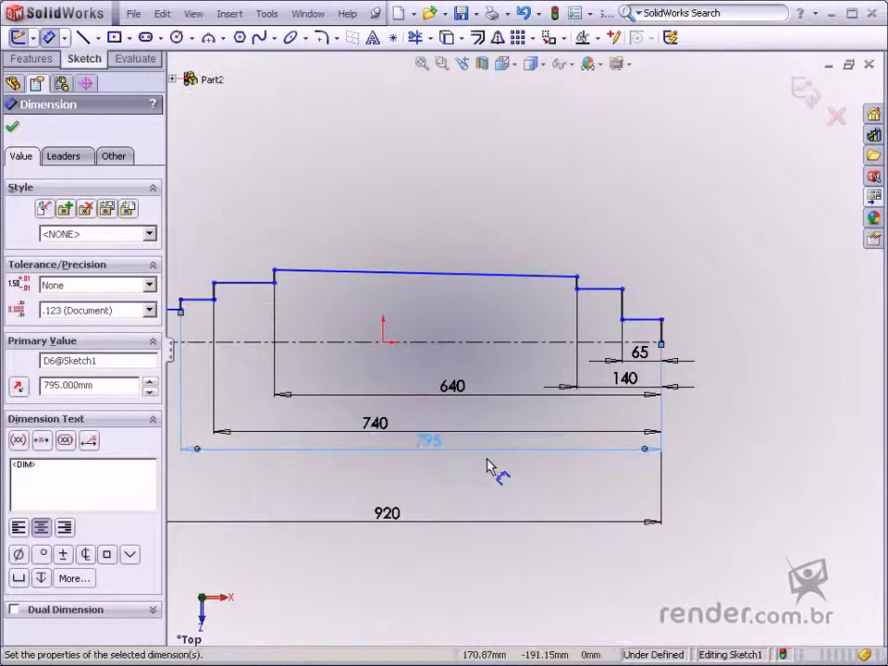
{"action": "left_click", "coordinate": [662, 330]}
{"action": "scroll", "coordinate": [527, 351], "scroll_direction": "up", "scroll_amount": 2}
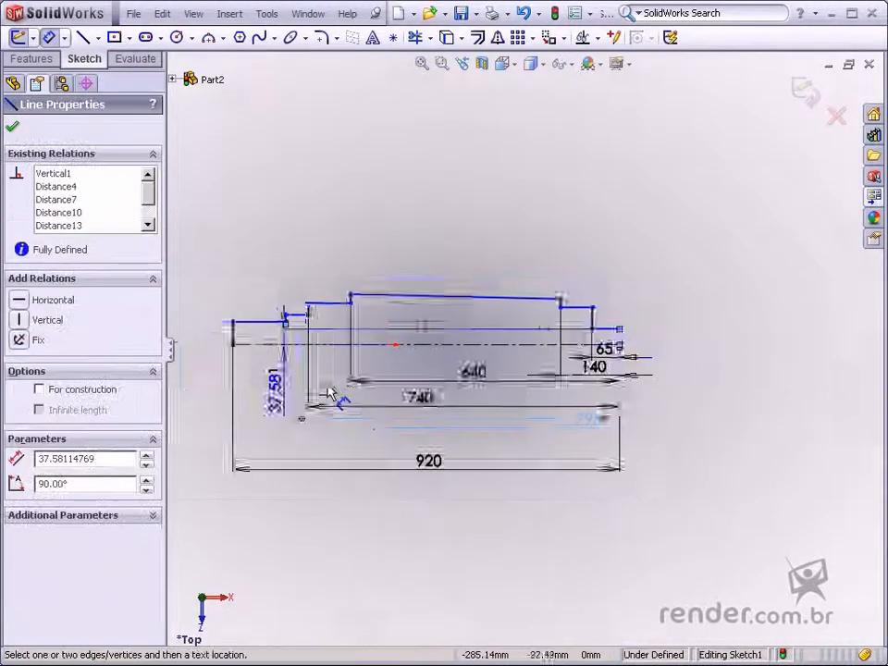
{"action": "scroll", "coordinate": [324, 391], "scroll_direction": "down", "scroll_amount": 3}
{"action": "key", "text": "Escape"}
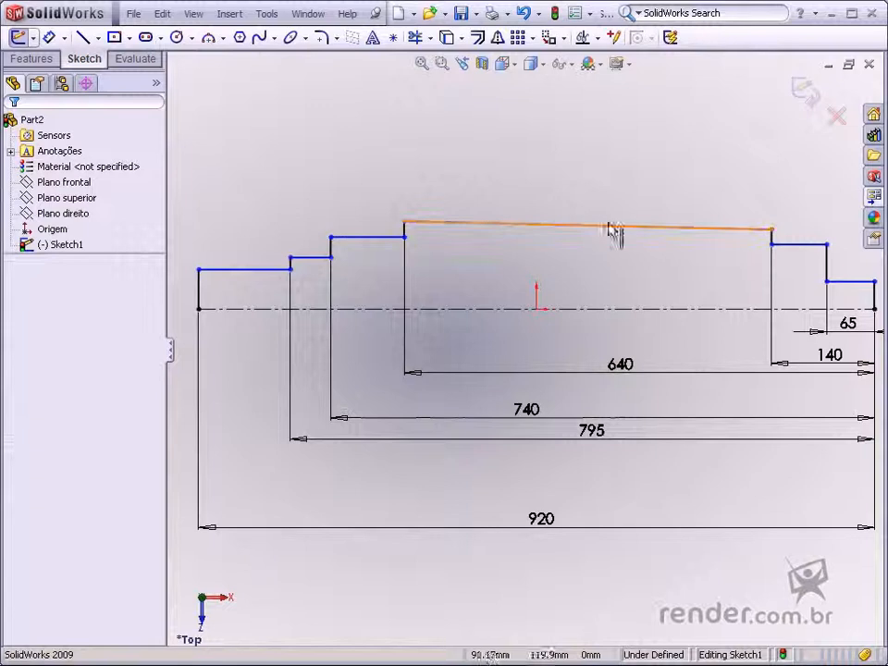
Step: Add a horizontal relation to the long sloped top line of the profile
{"action": "left_click", "coordinate": [629, 227]}
{"action": "left_click", "coordinate": [672, 151]}
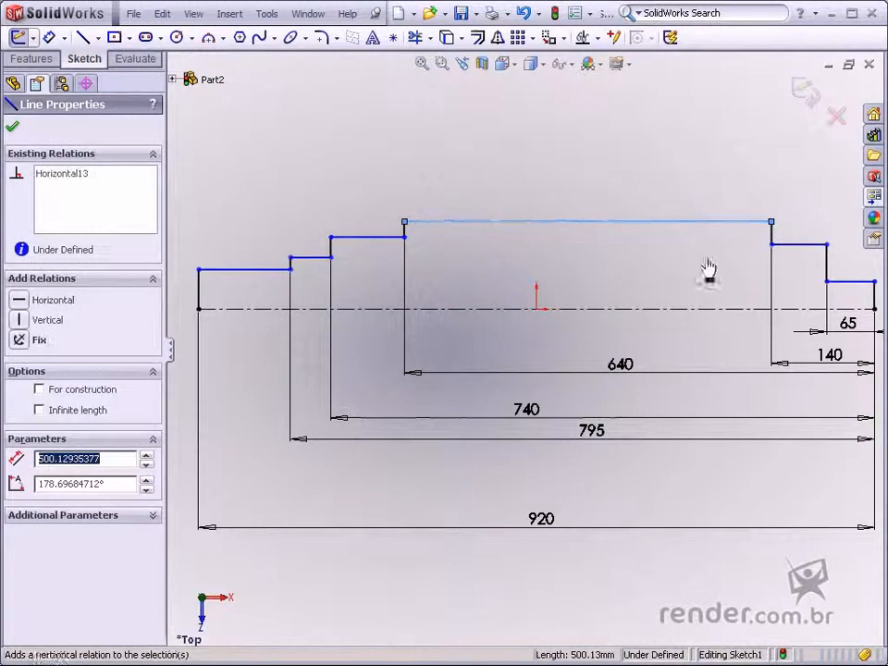
Step: Dimension the right end step's diameter, doubled across the centerline, as 65 mm
{"action": "key", "text": "s"}
{"action": "left_click", "coordinate": [755, 277]}
{"action": "scroll", "coordinate": [801, 290], "scroll_direction": "up", "scroll_amount": 1}
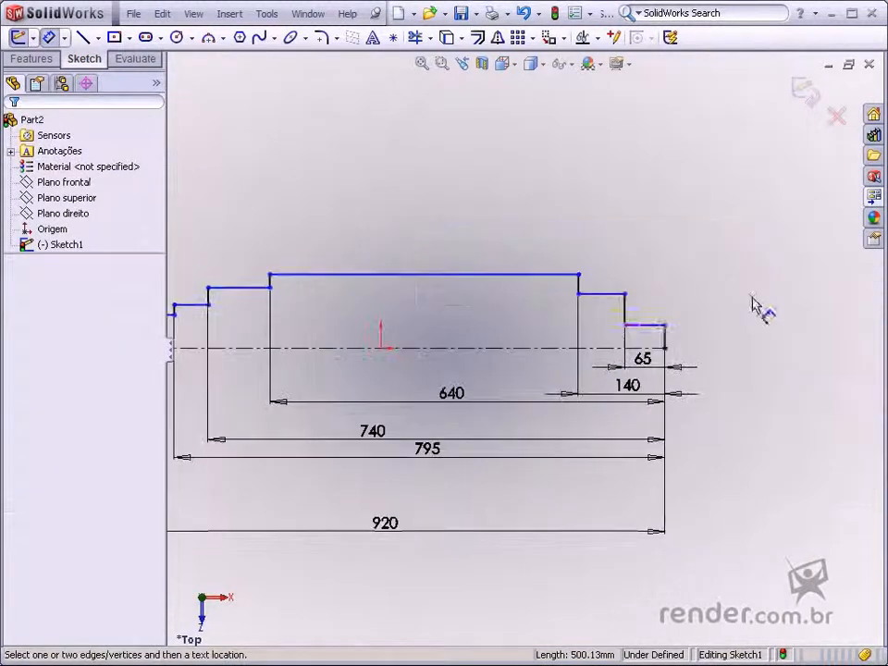
{"action": "left_click", "coordinate": [646, 327]}
{"action": "left_click", "coordinate": [662, 348]}
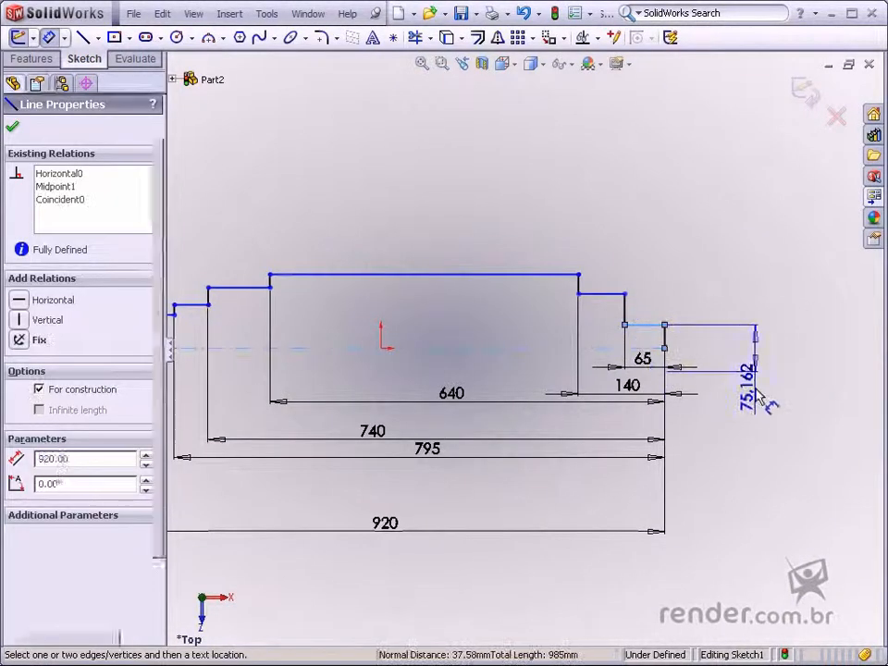
{"action": "left_click", "coordinate": [758, 399]}
{"action": "type", "text": "65"}
{"action": "key", "text": "Return"}
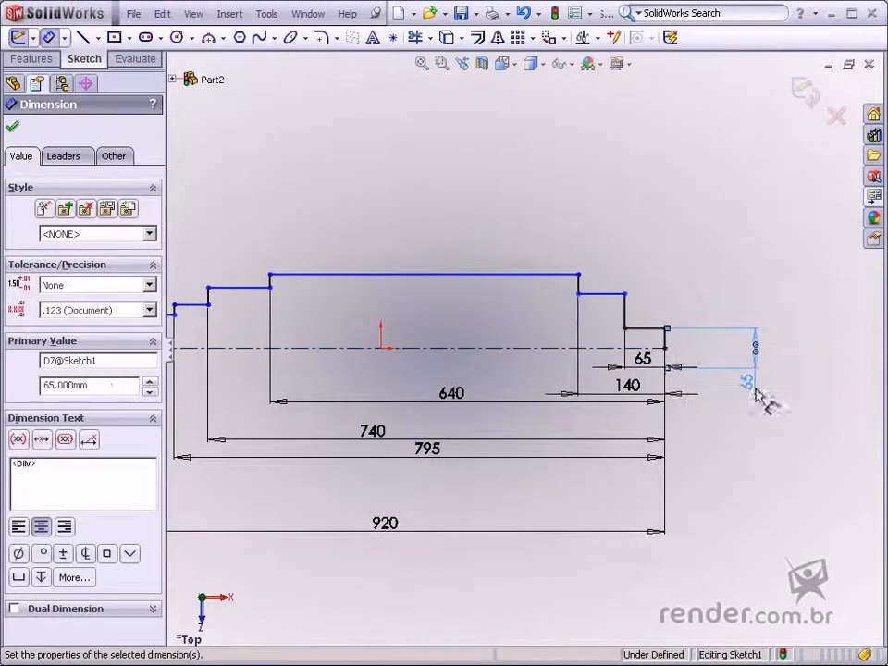
Step: Dimension the diameter of the second step from the right, doubled across the centerline, as 85 mm
{"action": "left_click", "coordinate": [606, 295]}
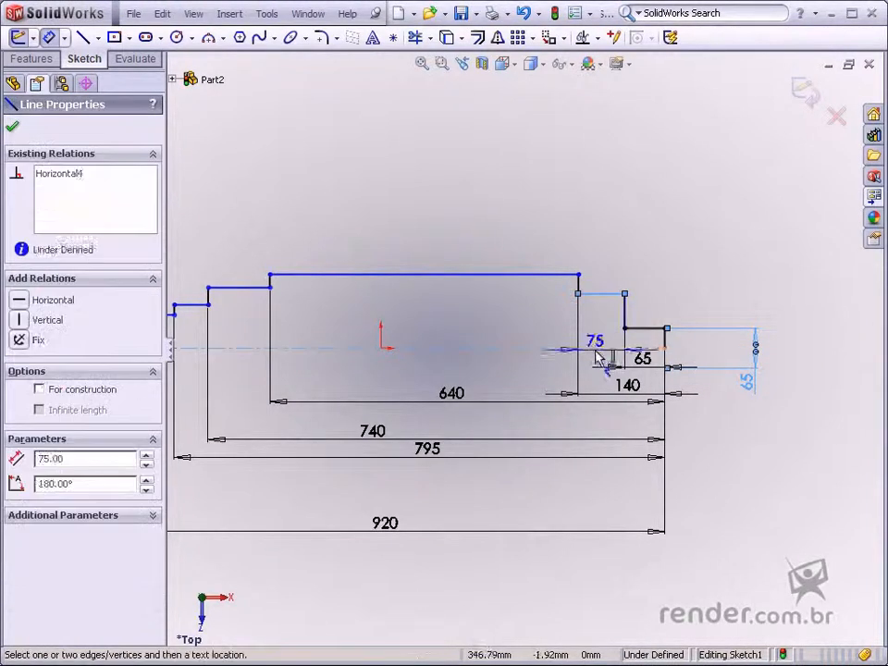
{"action": "left_click", "coordinate": [648, 348]}
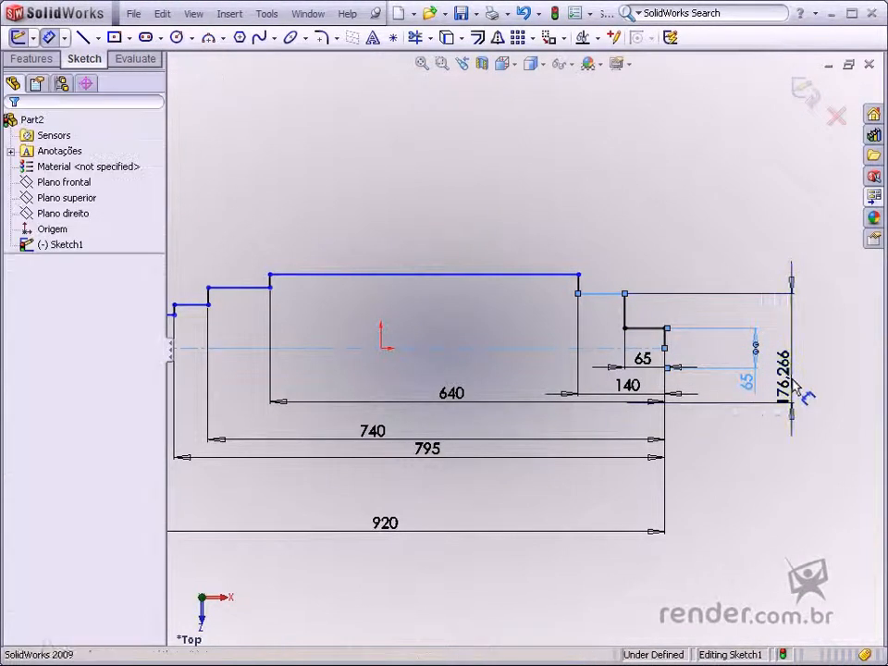
{"action": "left_click", "coordinate": [793, 388]}
{"action": "type", "text": "85"}
{"action": "key", "text": "Return"}
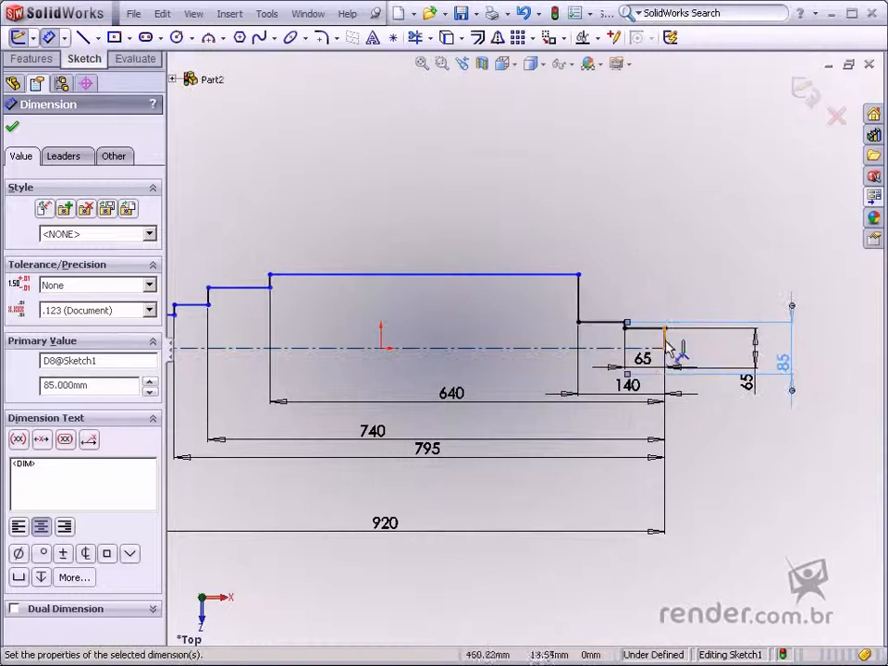
{"action": "left_click", "coordinate": [532, 274]}
{"action": "key", "text": "Escape"}
Step: Dimension the left end step's diameter, doubled across the centerline, as 70 mm
{"action": "key", "text": "s"}
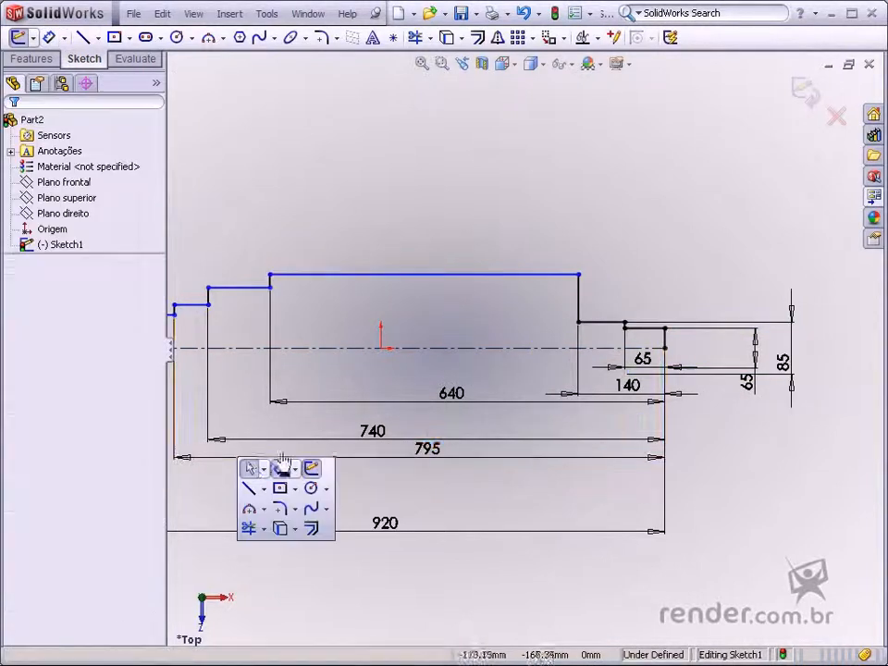
{"action": "left_click", "coordinate": [281, 473]}
{"action": "mouse_move", "coordinate": [335, 510]}
{"action": "middle_mouse_down"}
{"action": "mouse_move", "coordinate": [288, 482]}
{"action": "mouse_move", "coordinate": [315, 475]}
{"action": "mouse_move", "coordinate": [307, 485]}
{"action": "mouse_move", "coordinate": [386, 451]}
{"action": "mouse_move", "coordinate": [477, 446]}
{"action": "middle_mouse_up"}
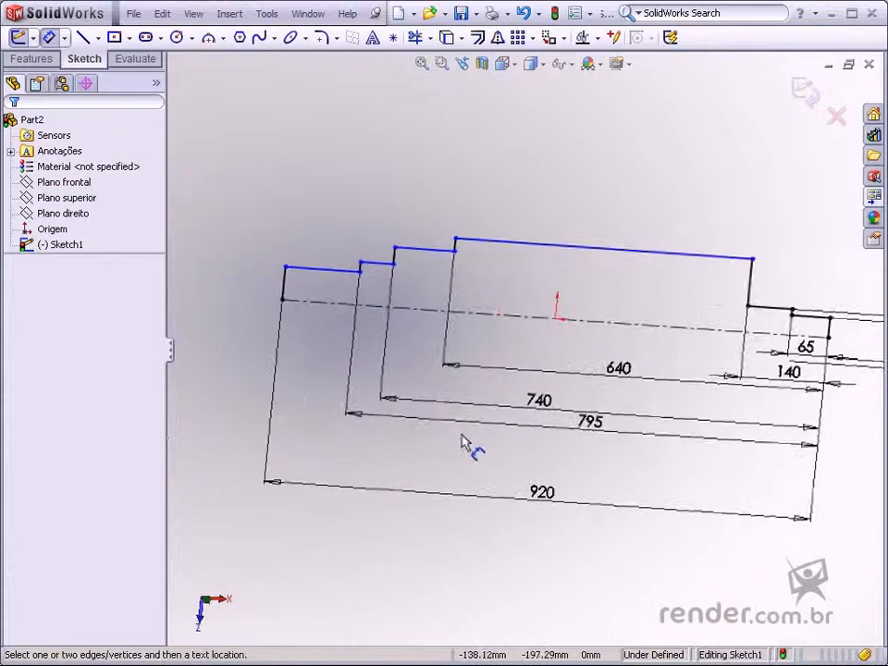
{"action": "key", "text": "ctrl+1"}
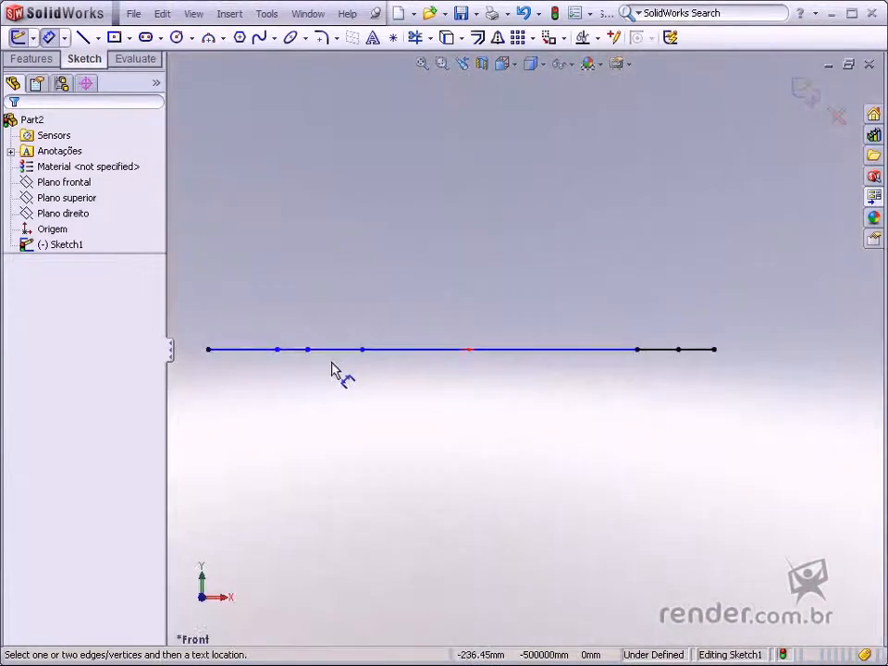
{"action": "key", "text": "ctrl+2"}
{"action": "key", "text": "ctrl+8"}
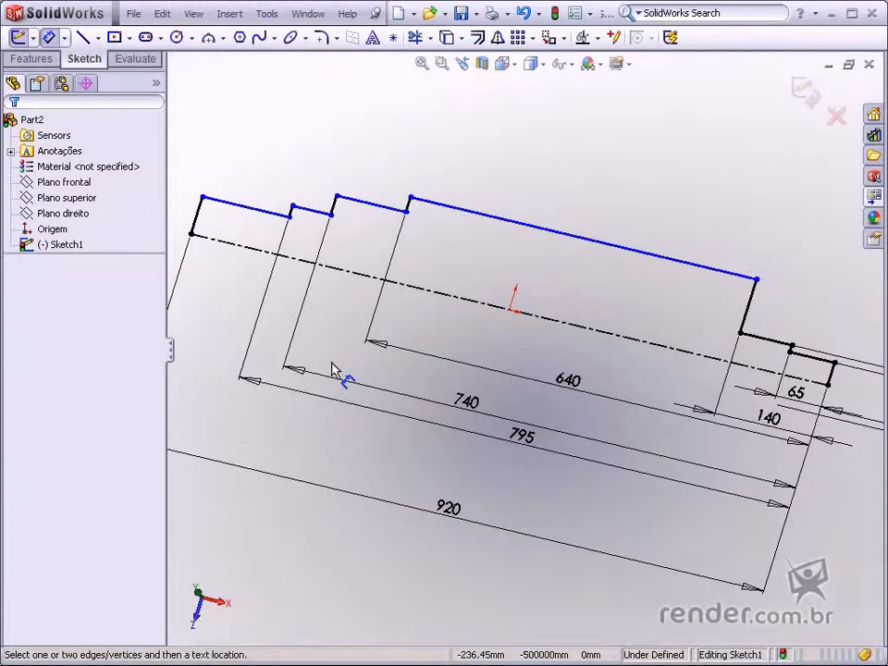
{"action": "scroll", "coordinate": [268, 296], "scroll_direction": "down", "scroll_amount": 5}
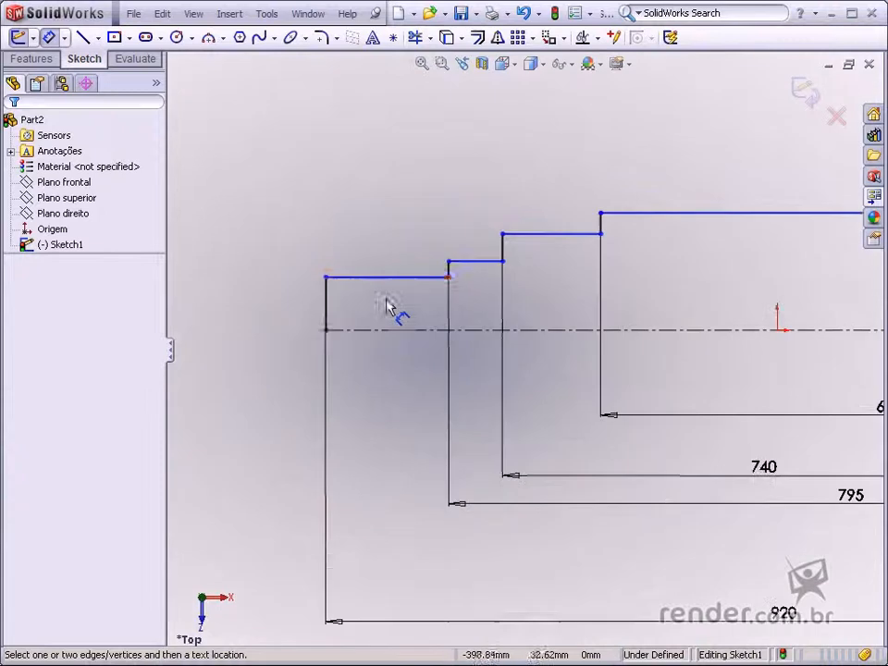
{"action": "left_click", "coordinate": [394, 279]}
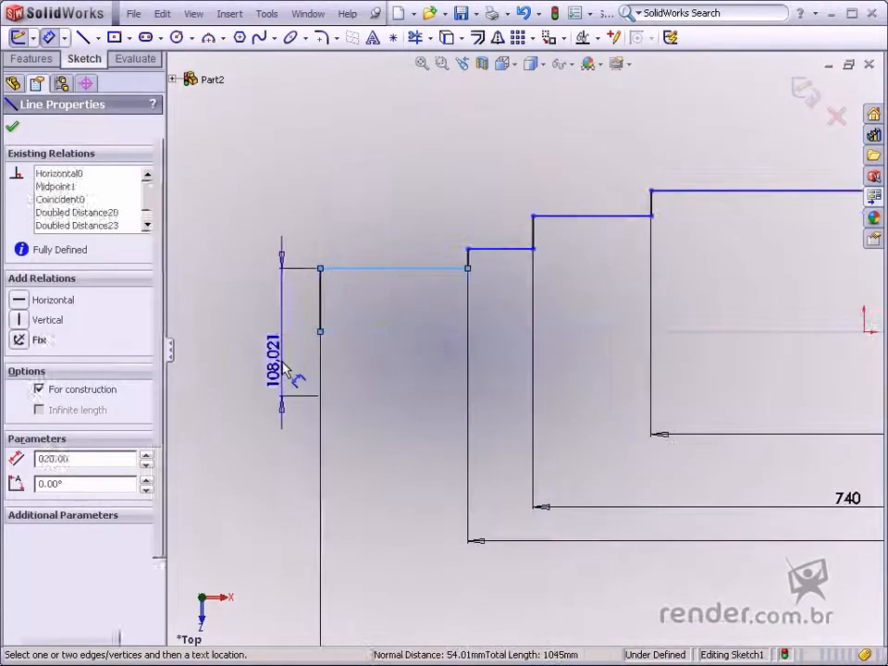
{"action": "double_click", "coordinate": [293, 373]}
{"action": "type", "text": "70"}
{"action": "key", "text": "Return"}
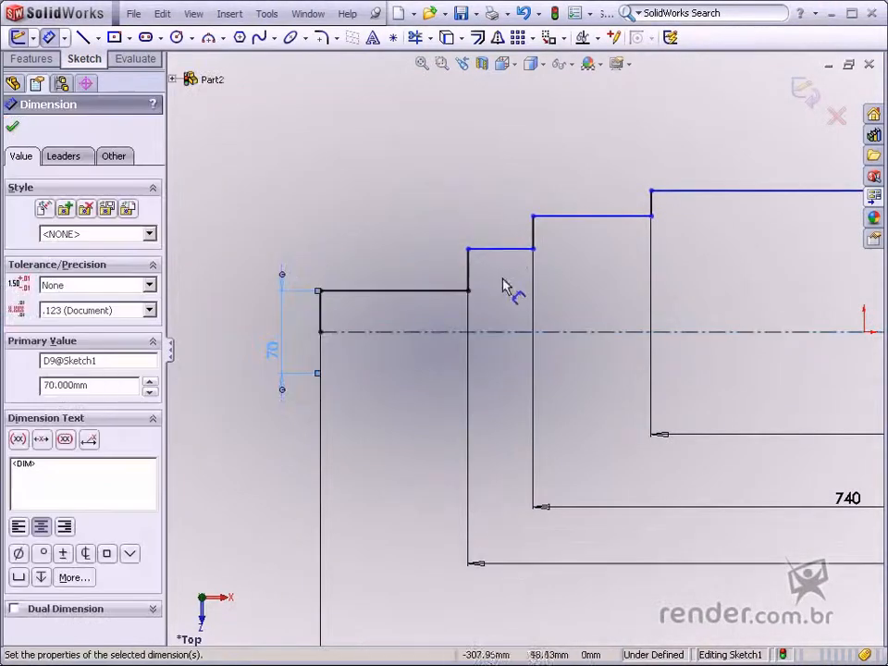
Step: Dimension the diameter of the second step from the left, doubled across the centerline, as 100 mm
{"action": "left_click", "coordinate": [508, 251]}
{"action": "left_click", "coordinate": [502, 332]}
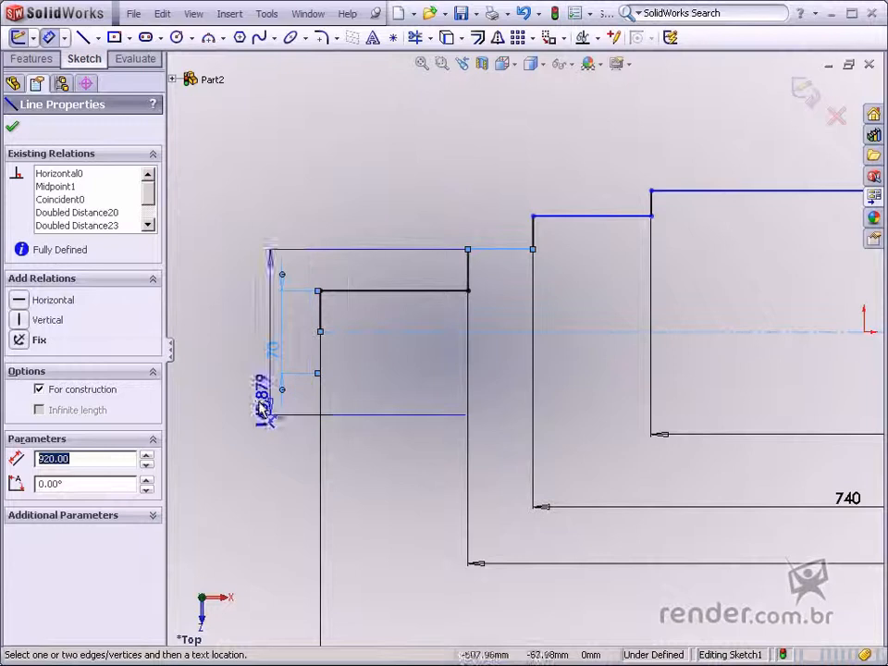
{"action": "left_click", "coordinate": [227, 415]}
{"action": "type", "text": "10"}
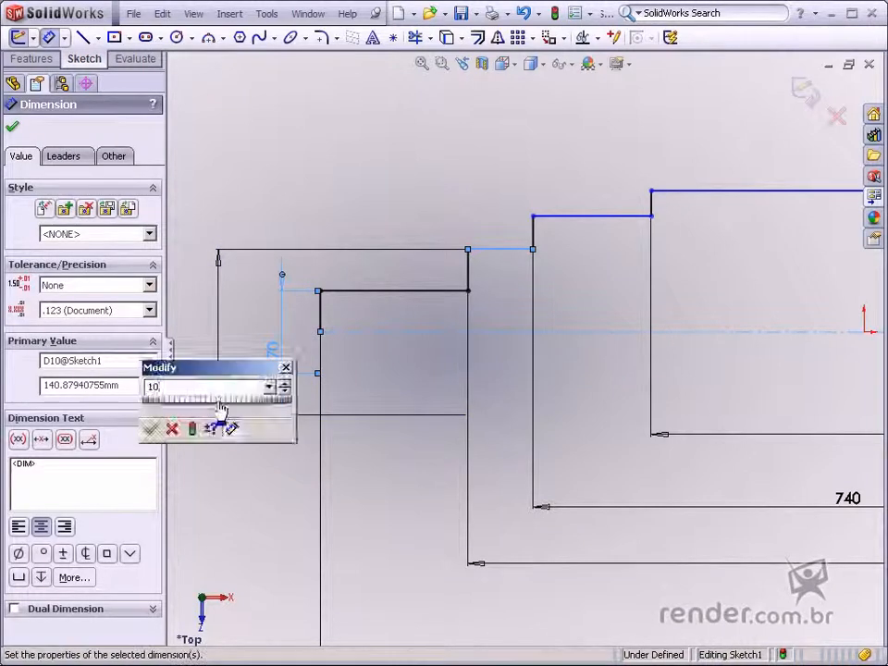
{"action": "key", "text": "Return"}
{"action": "double_click", "coordinate": [220, 341]}
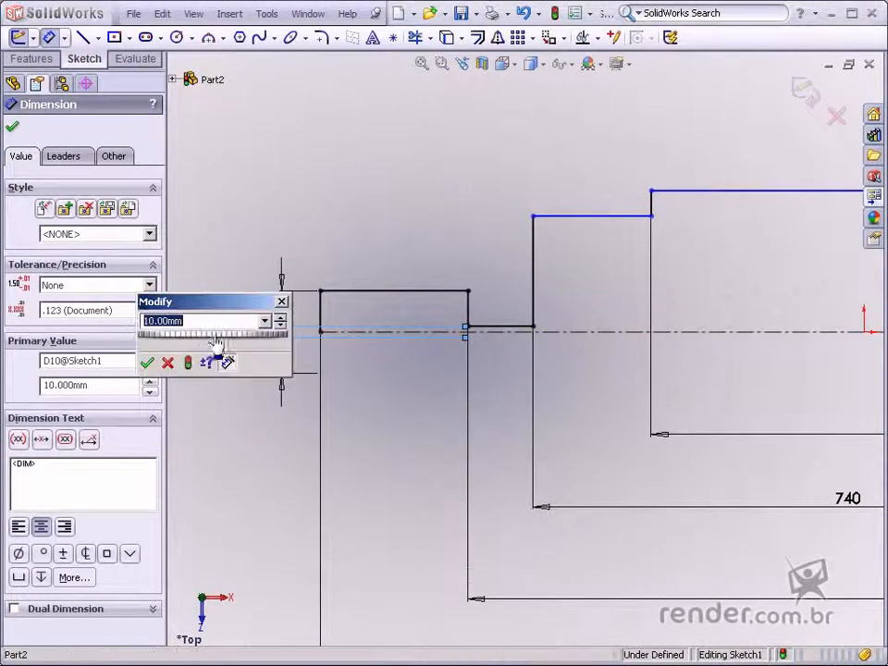
{"action": "key", "text": "Return"}
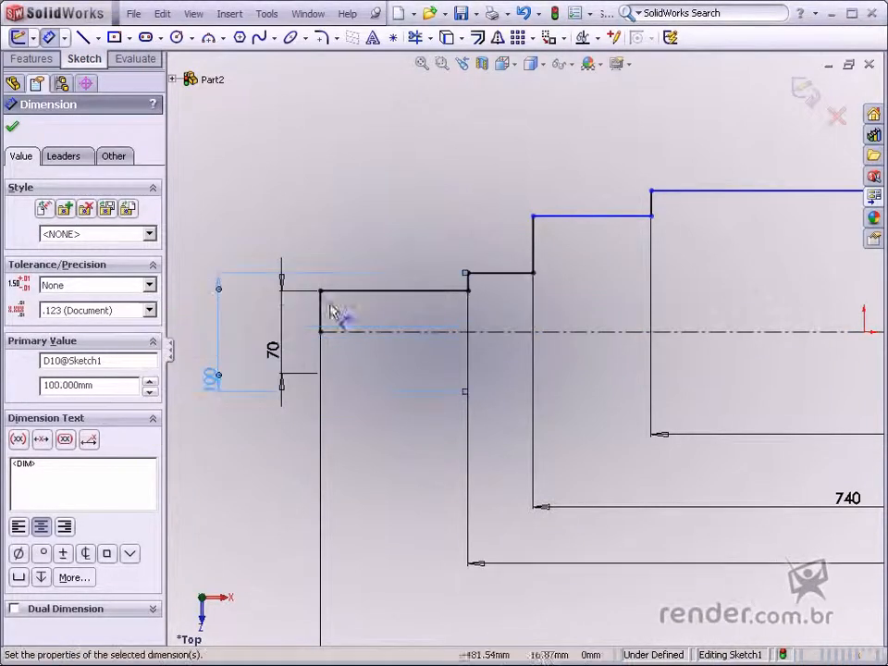
Step: Dimension the diameter of the third step from the left, doubled across the centerline, as 125 mm
{"action": "left_click", "coordinate": [589, 218]}
{"action": "left_click", "coordinate": [581, 331]}
{"action": "left_click", "coordinate": [185, 374]}
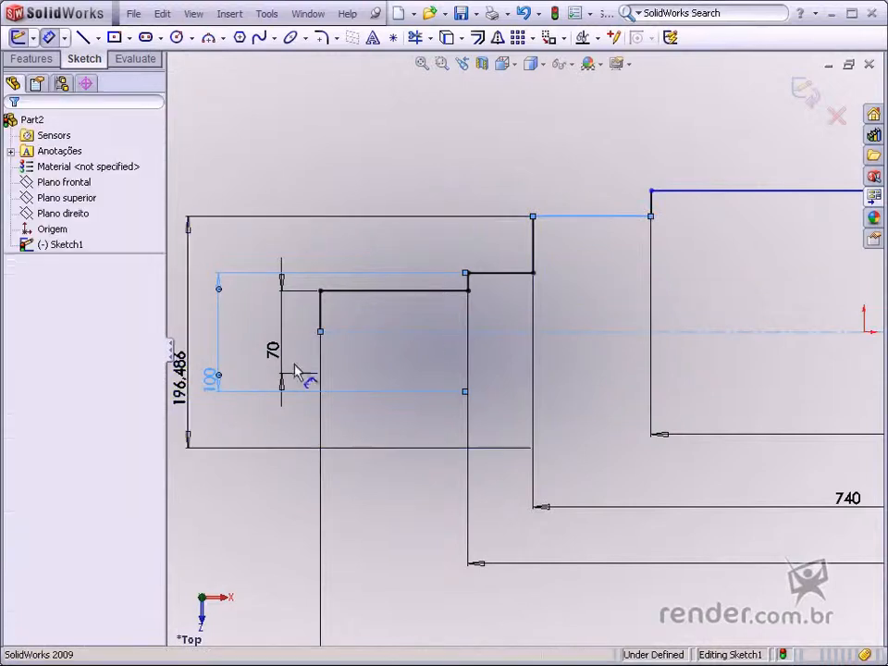
{"action": "type", "text": "125"}
{"action": "key", "text": "Return"}
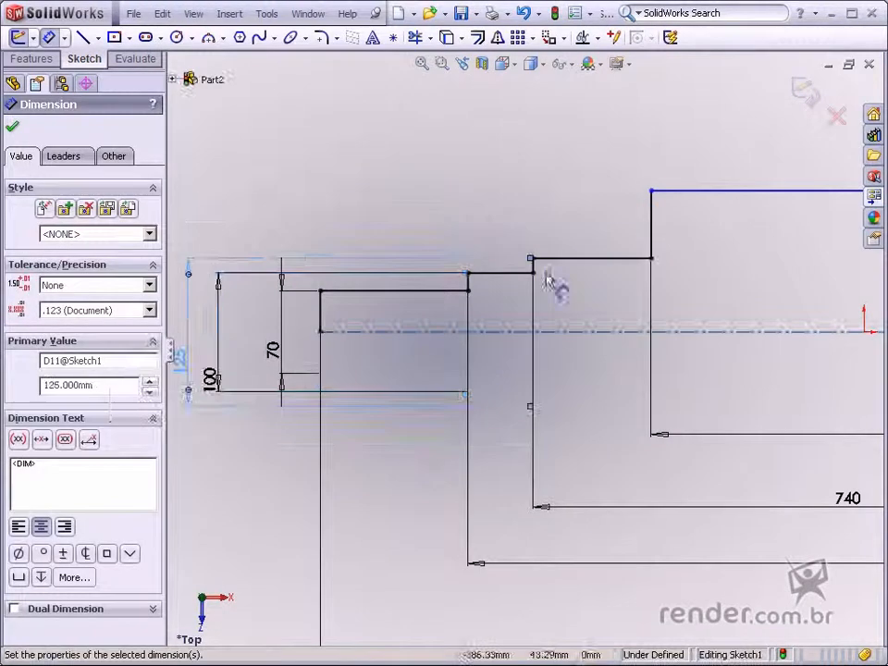
Step: Dimension the diameter of the shaft's largest central section, doubled across the centerline, as 135 mm
{"action": "left_click", "coordinate": [720, 191]}
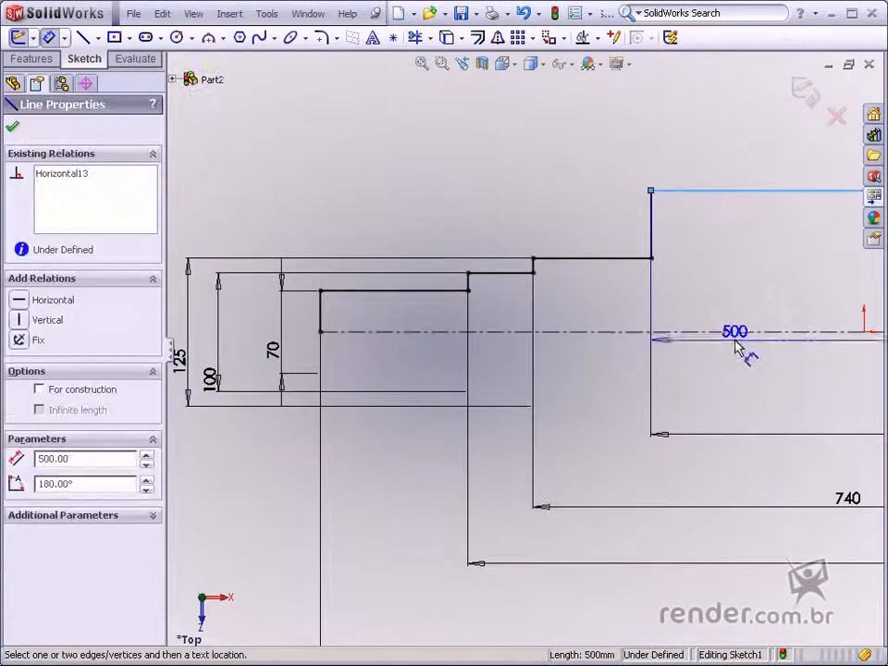
{"action": "left_click", "coordinate": [738, 332]}
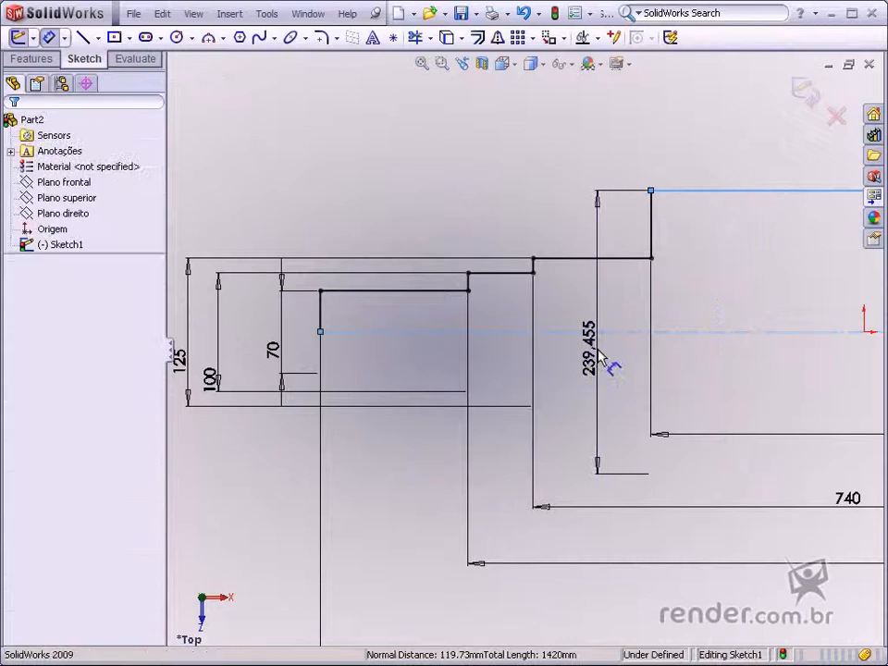
{"action": "left_click", "coordinate": [599, 357]}
{"action": "type", "text": "135"}
{"action": "key", "text": "Return"}
{"action": "scroll", "coordinate": [720, 324], "scroll_direction": "up", "scroll_amount": 4}
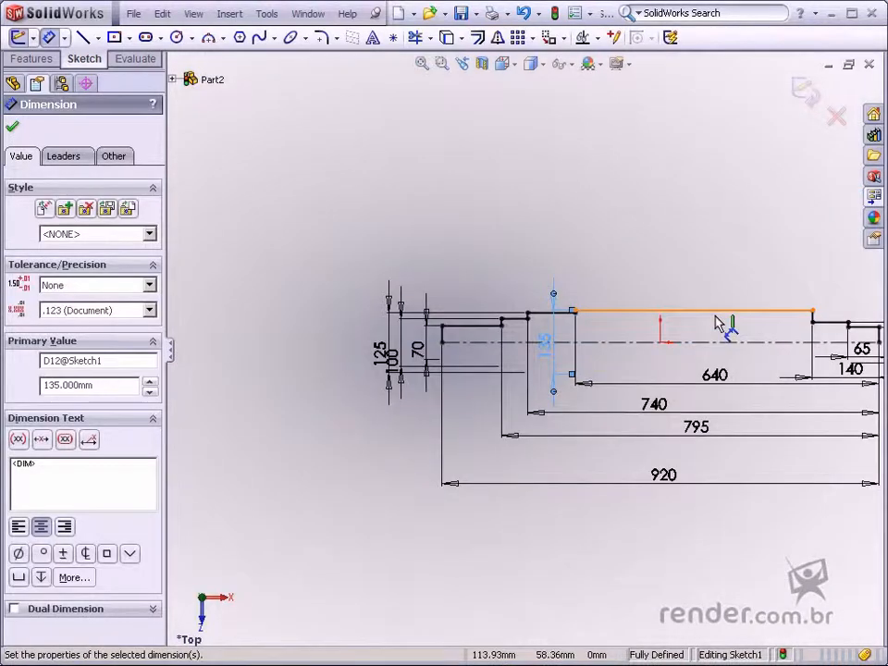
{"action": "key", "text": "f"}
{"action": "left_click", "coordinate": [624, 276]}
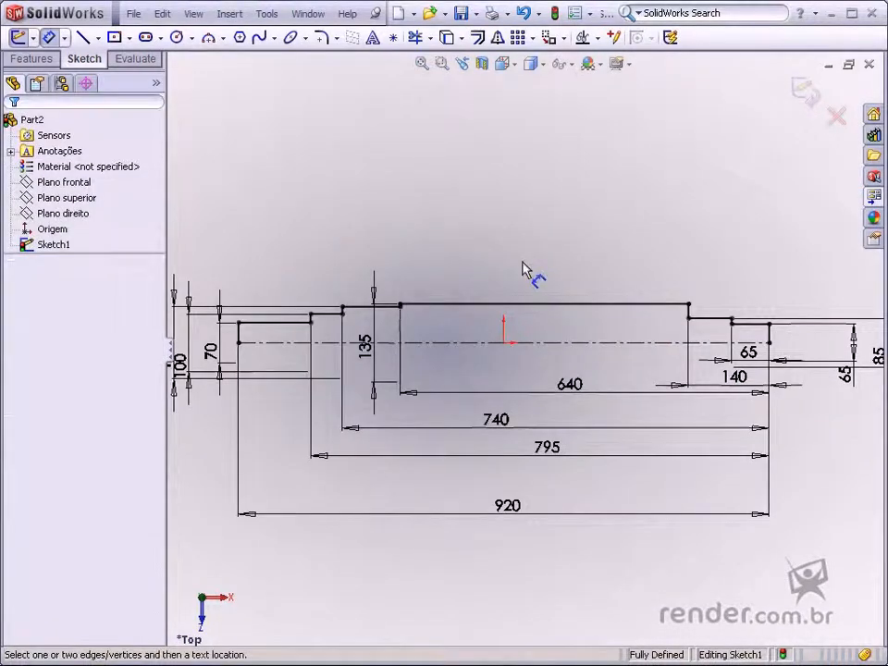
{"action": "key", "text": "f"}
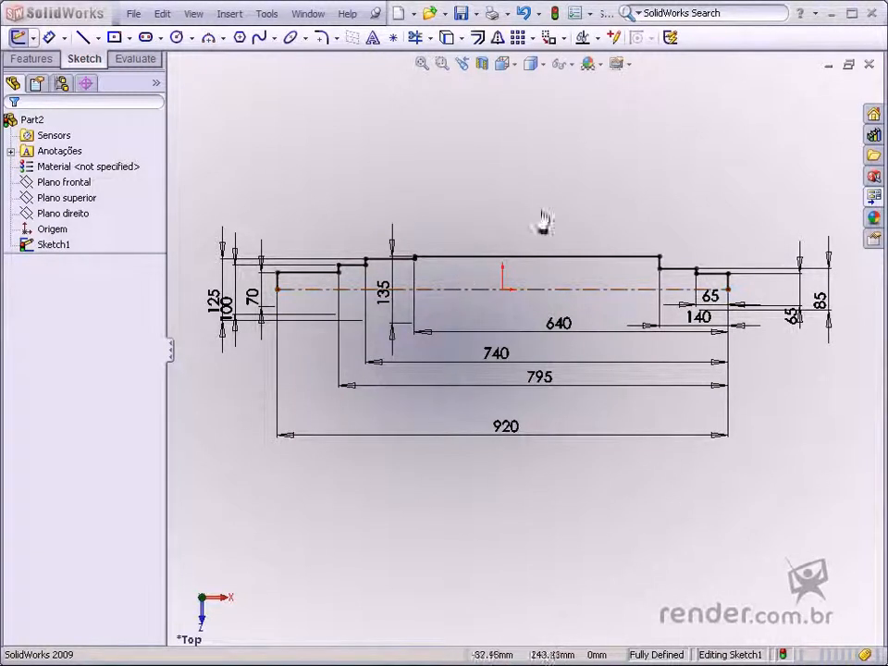
Step: Close the profile sketch and revolve it 360 degrees in one direction about the centerline into a solid shaft
{"action": "left_click", "coordinate": [800, 106]}
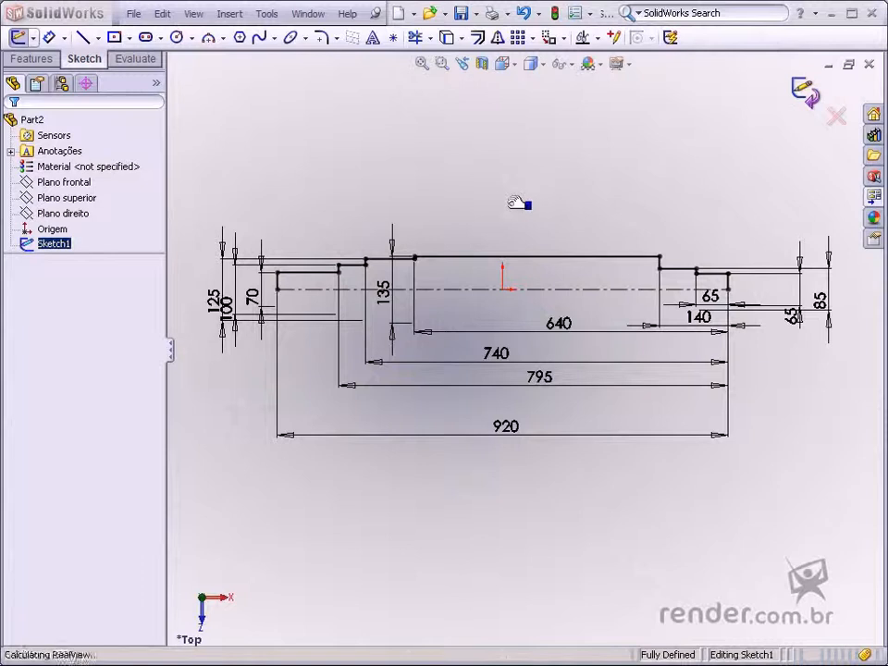
{"action": "key", "text": "Return"}
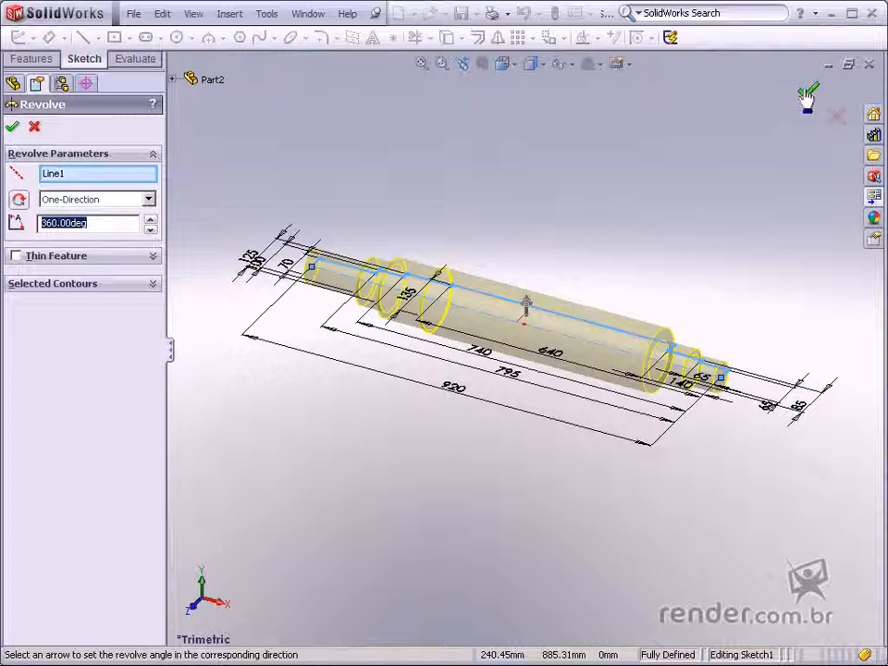
{"action": "left_click", "coordinate": [807, 95]}
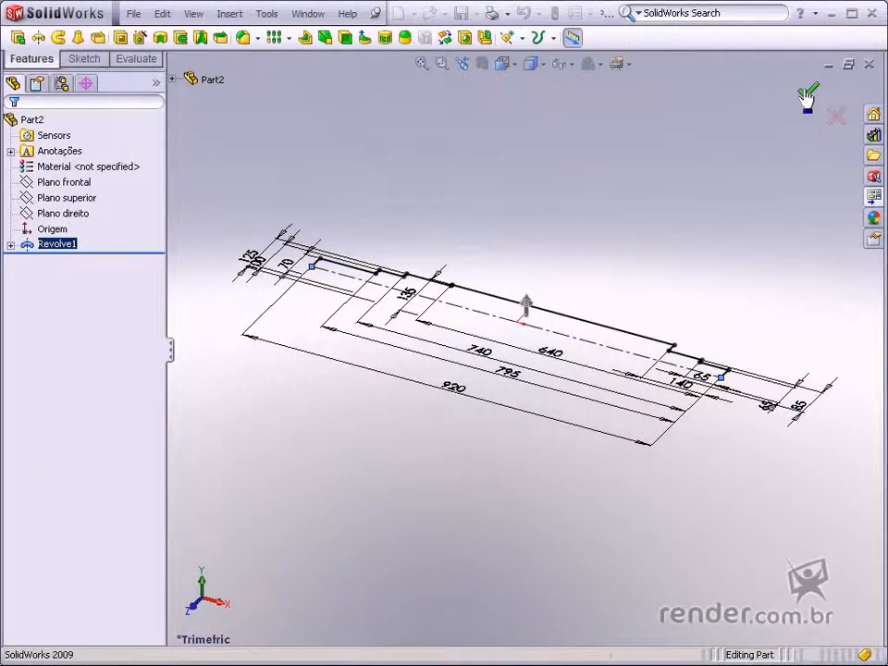
{"action": "key", "text": "ctrl+7"}
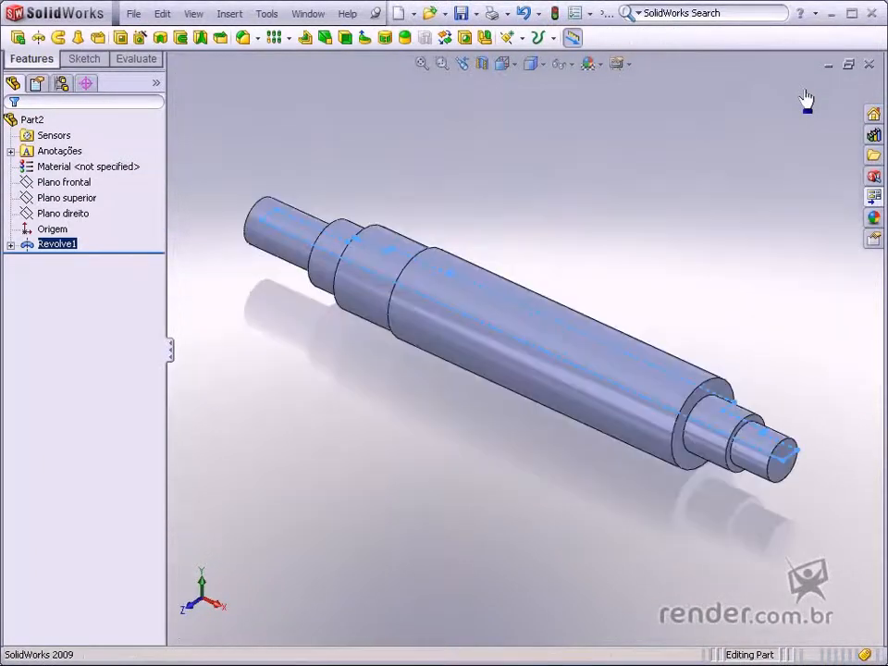
{"action": "left_click", "coordinate": [666, 148]}
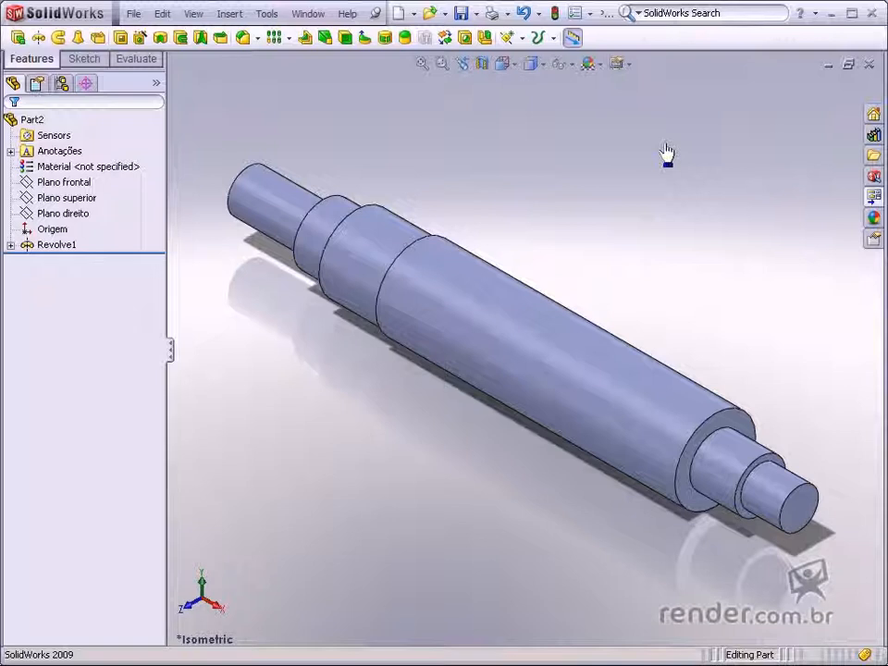
Step: Start a reference plane with the On Surface option, using the shaft's largest cylindrical face as the surface
{"action": "left_click", "coordinate": [84, 58]}
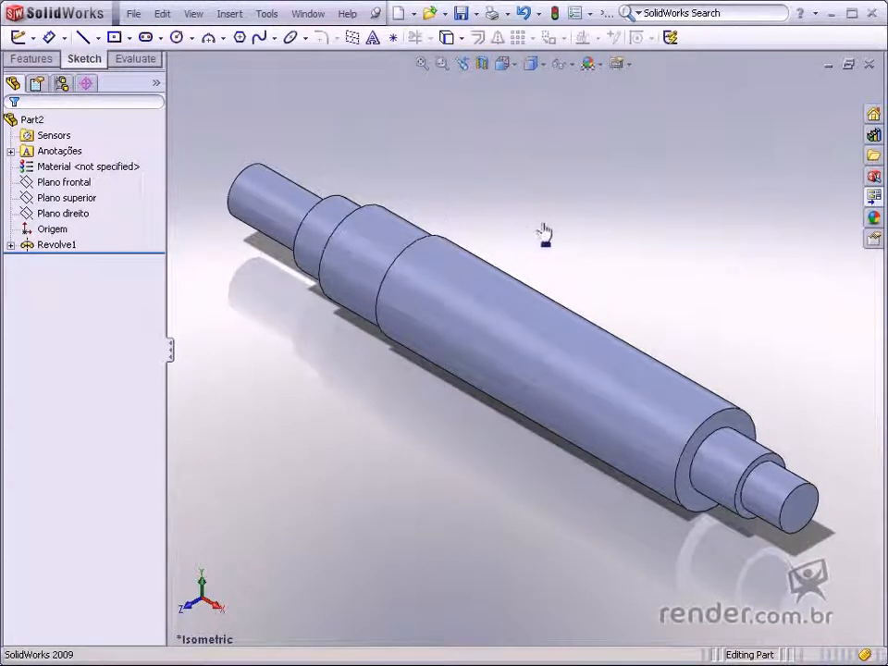
{"action": "left_click", "coordinate": [31, 58]}
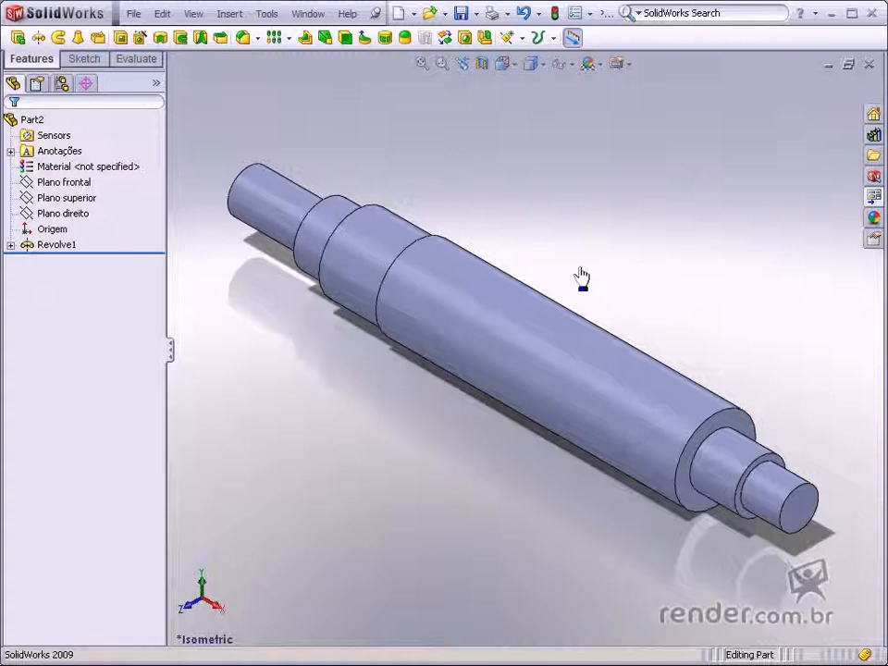
{"action": "left_click", "coordinate": [507, 39]}
{"action": "left_click", "coordinate": [531, 57]}
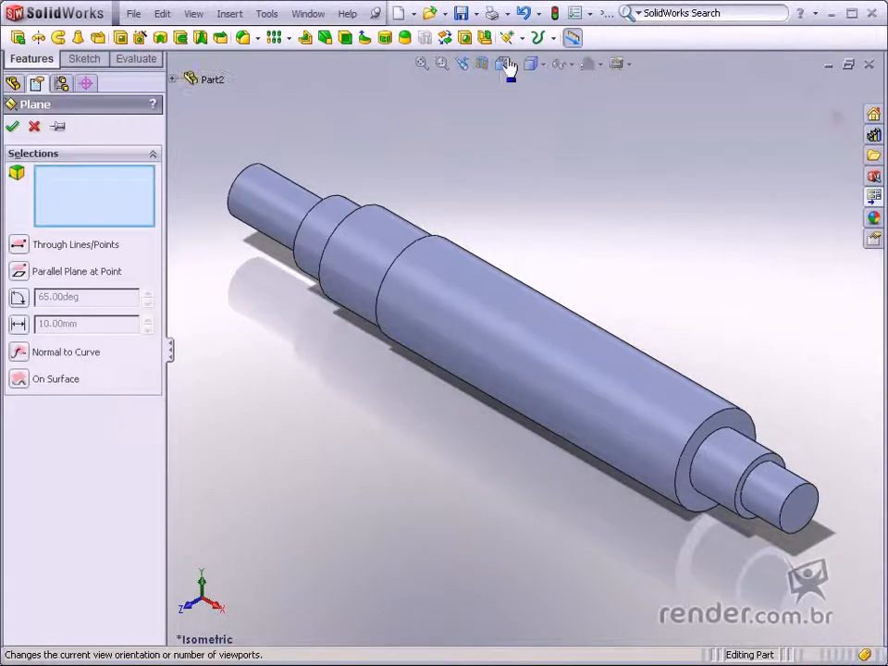
{"action": "left_click", "coordinate": [18, 379]}
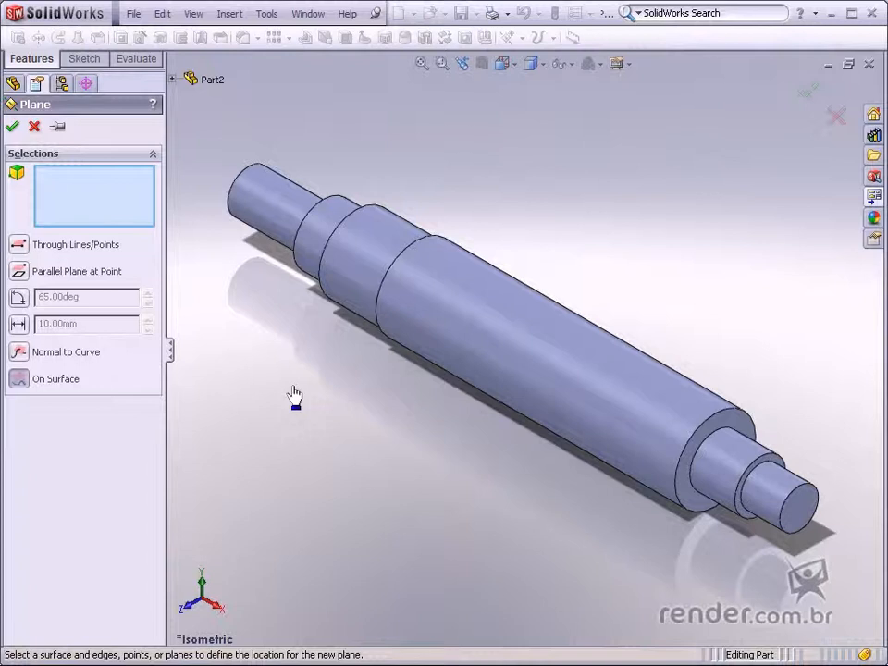
{"action": "scroll", "coordinate": [694, 413], "scroll_direction": "down", "scroll_amount": 3}
{"action": "middle_click_drag", "start_coordinate": [693, 412], "coordinate": [320, 279]}
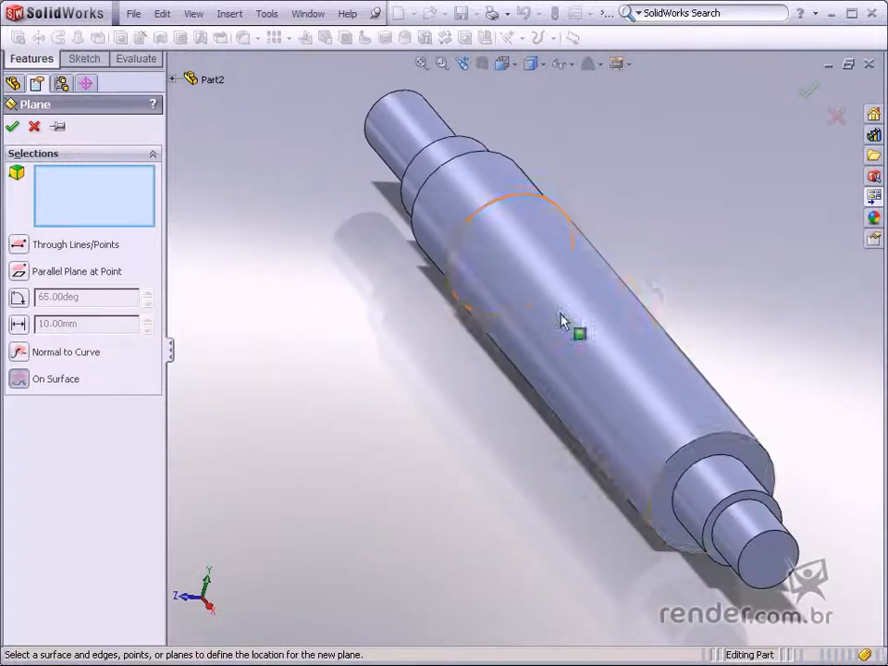
{"action": "left_click", "coordinate": [514, 274]}
{"action": "middle_click_drag", "start_coordinate": [514, 274], "coordinate": [435, 388]}
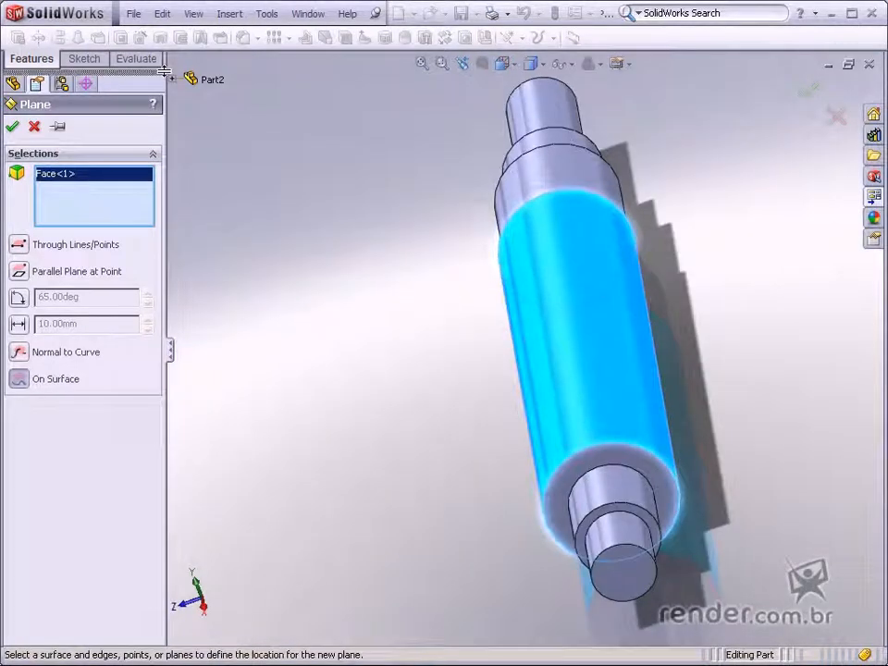
Step: Add the front plane (Plano frontal) as the second reference and create the plane tangent to the largest cylinder
{"action": "left_click", "coordinate": [172, 79]}
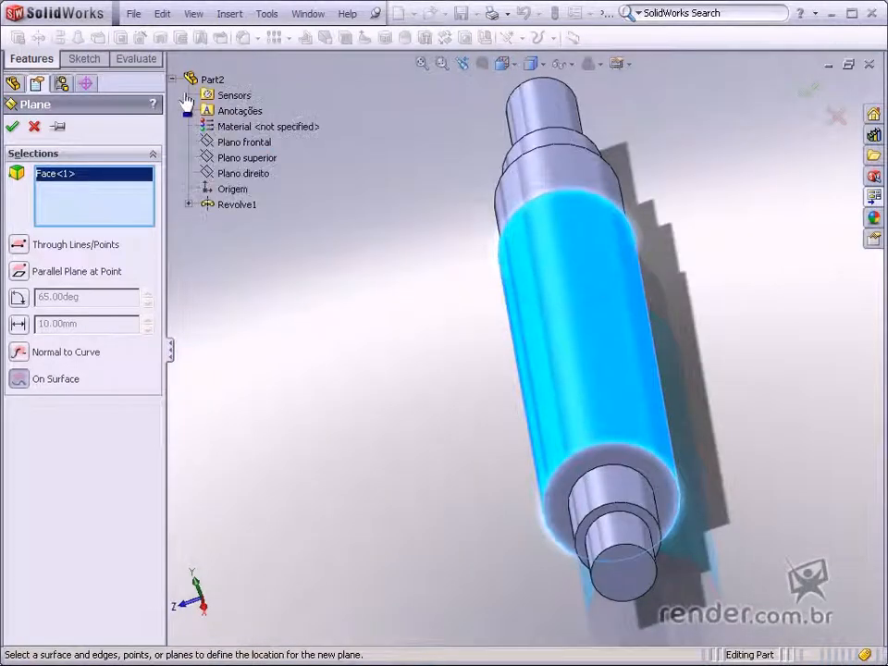
{"action": "left_click", "coordinate": [222, 144]}
{"action": "middle_click_drag", "start_coordinate": [518, 305], "coordinate": [621, 205]}
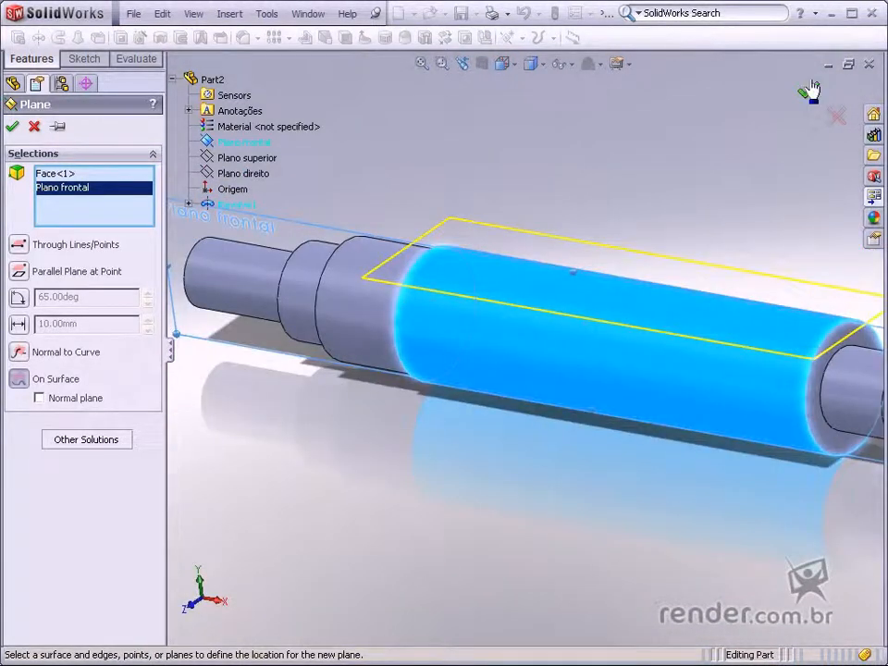
{"action": "left_click", "coordinate": [808, 90]}
{"action": "middle_click_drag", "start_coordinate": [716, 189], "coordinate": [680, 259]}
{"action": "right_click", "coordinate": [679, 259]}
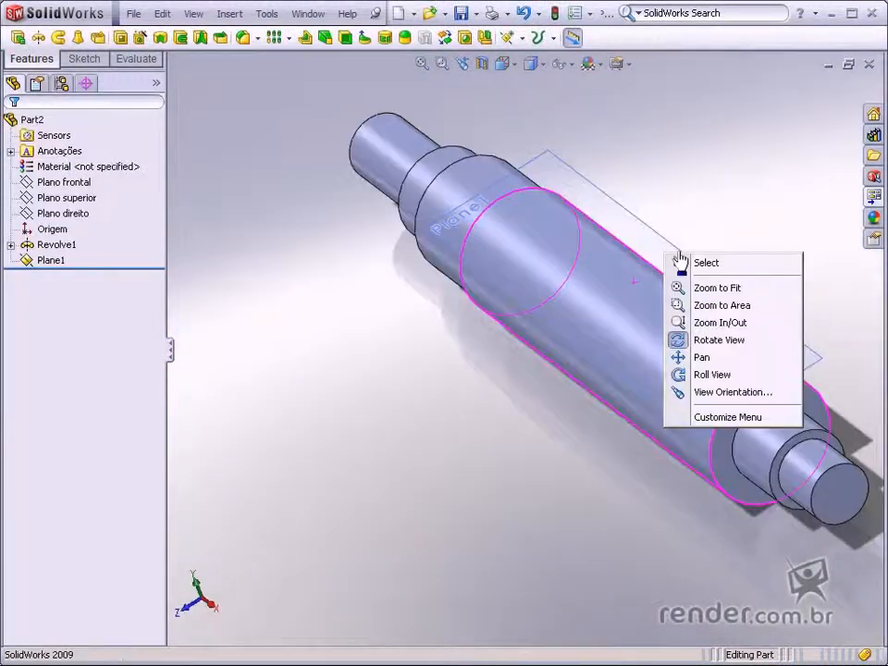
{"action": "left_click", "coordinate": [684, 159]}
{"action": "middle_click_drag", "start_coordinate": [678, 175], "coordinate": [721, 149]}
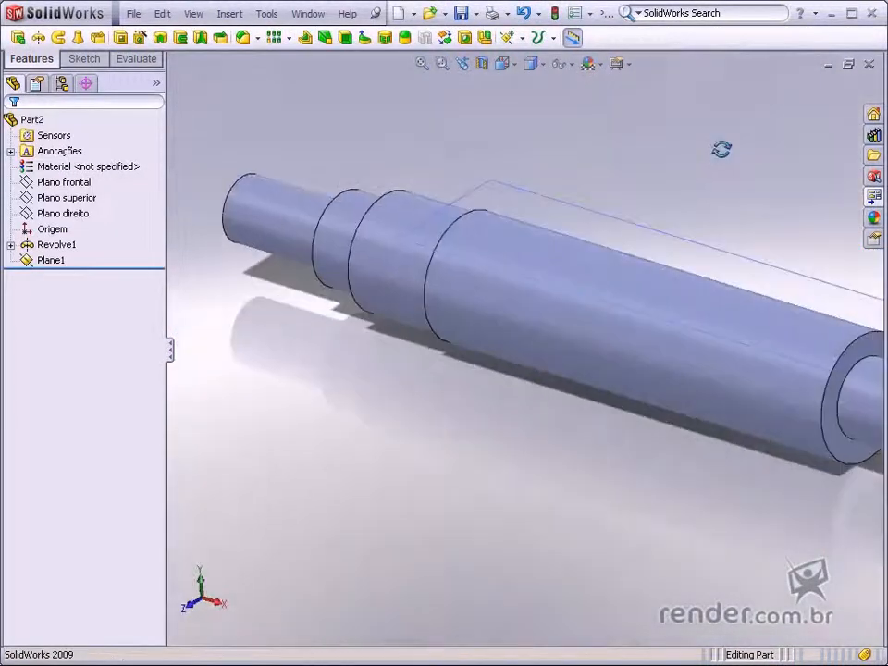
Step: Start a new sketch on the tangent reference plane and view it face-on
{"action": "left_click", "coordinate": [72, 59]}
{"action": "left_click", "coordinate": [33, 38]}
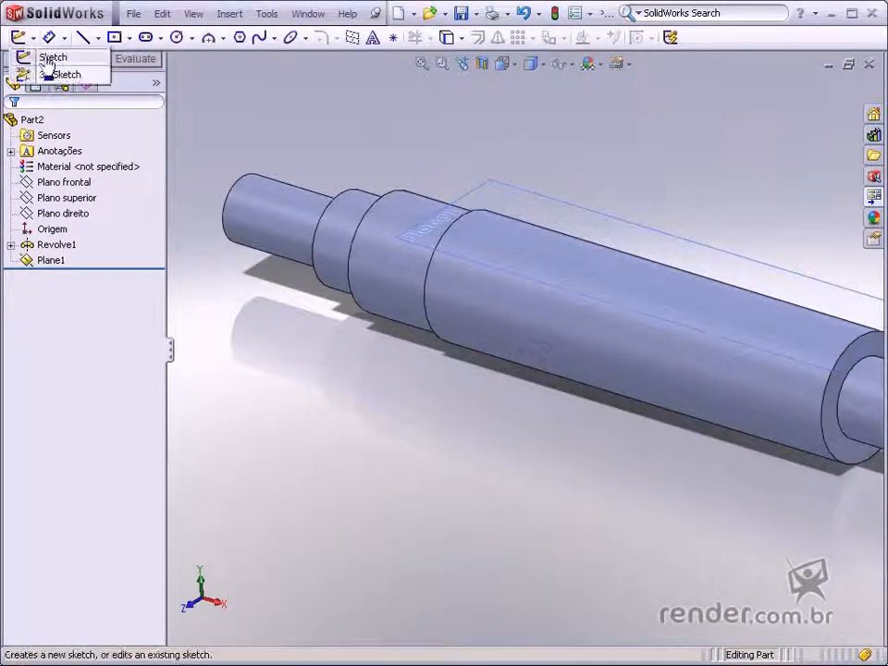
{"action": "left_click", "coordinate": [48, 58]}
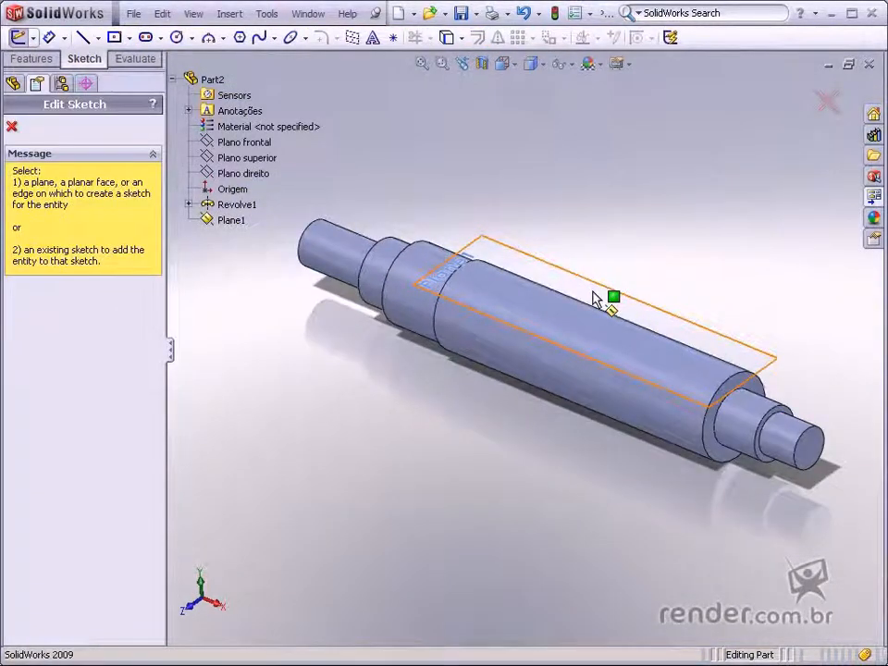
{"action": "left_click", "coordinate": [596, 300]}
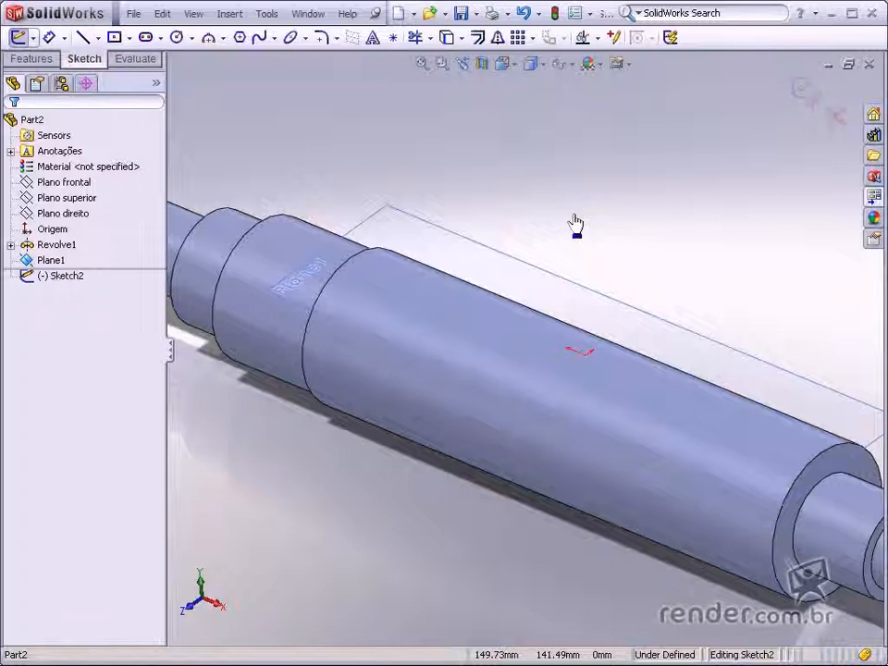
{"action": "key", "text": "ctrl+8"}
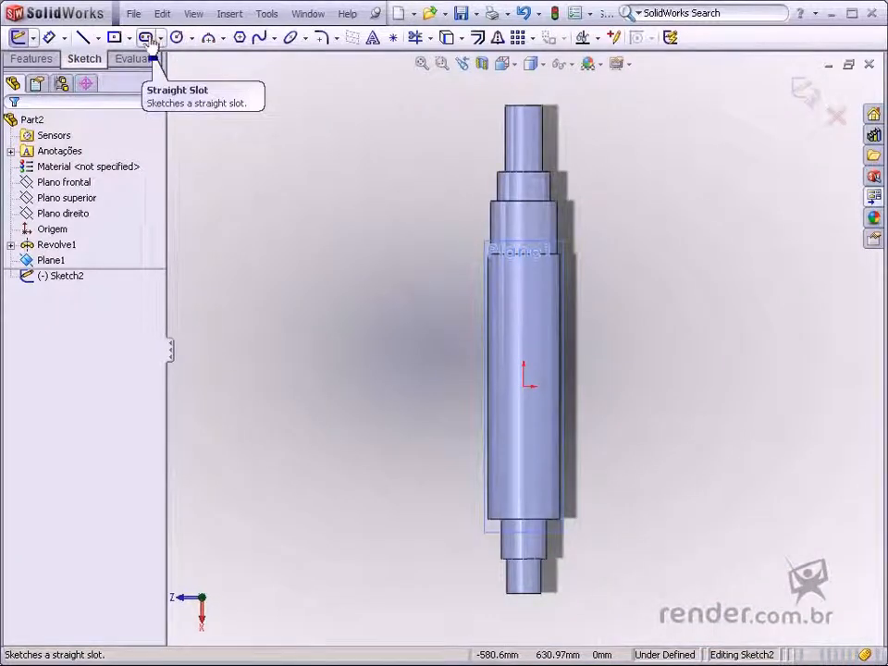
Step: Sketch a straight slot along the shaft axis on the largest section, about 396 mm between arc centers with end radii of about 10 mm
{"action": "left_click", "coordinate": [147, 39]}
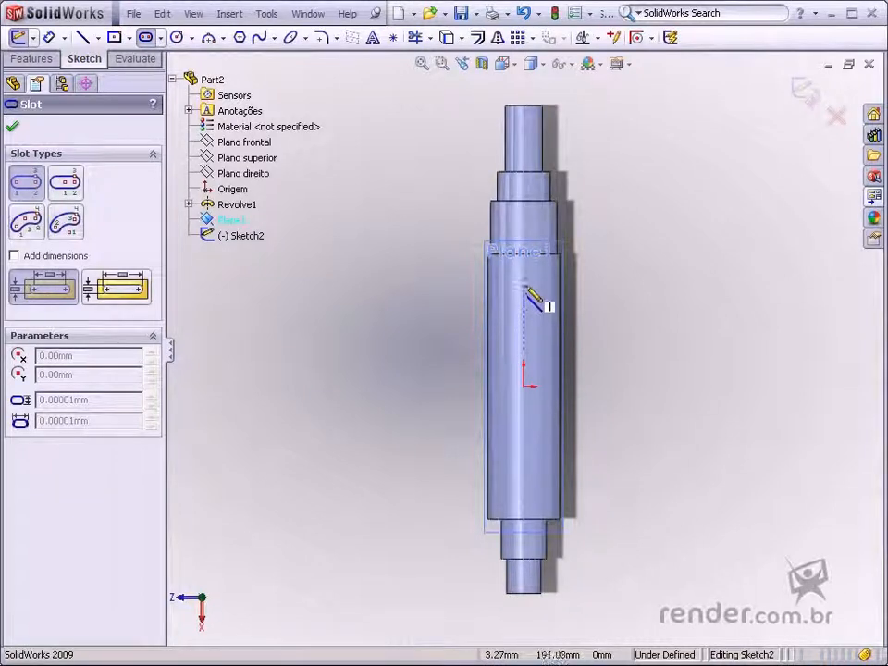
{"action": "left_click", "coordinate": [525, 287]}
{"action": "left_click", "coordinate": [528, 495]}
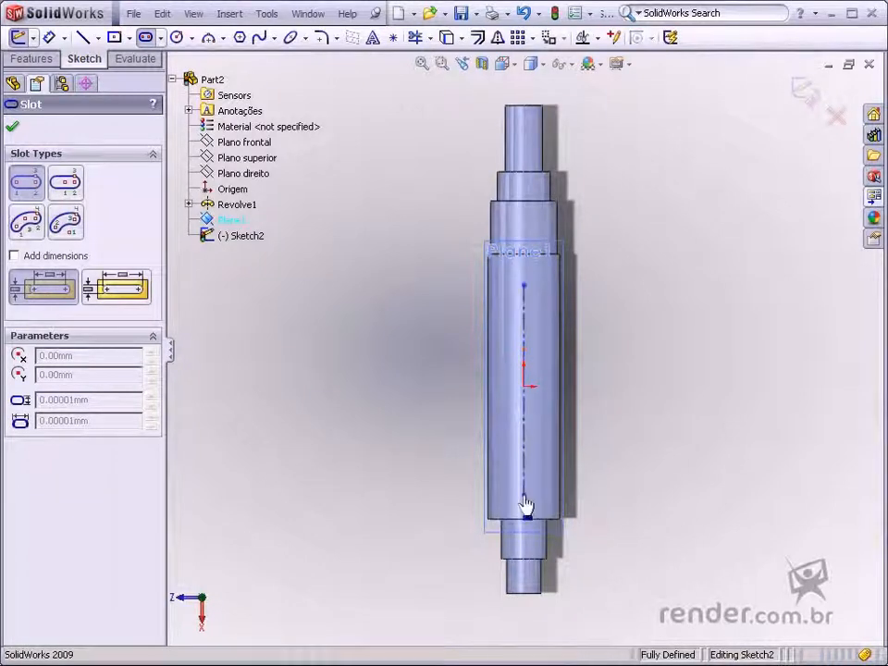
{"action": "left_click", "coordinate": [531, 505]}
{"action": "key", "text": "Escape"}
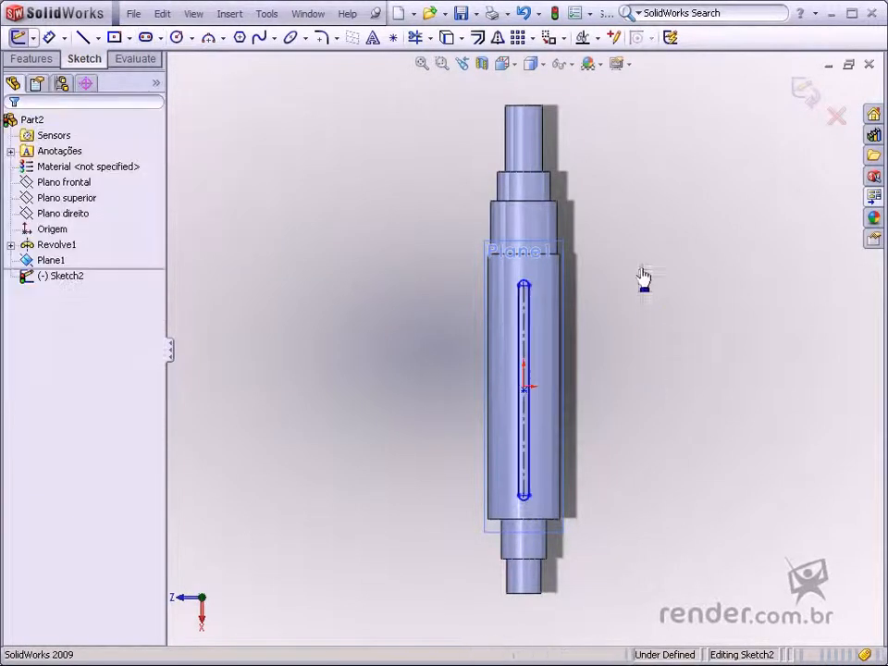
Step: Dimension the length of the slot's straight side as 400 mm
{"action": "key", "text": "s"}
{"action": "left_click", "coordinate": [684, 281]}
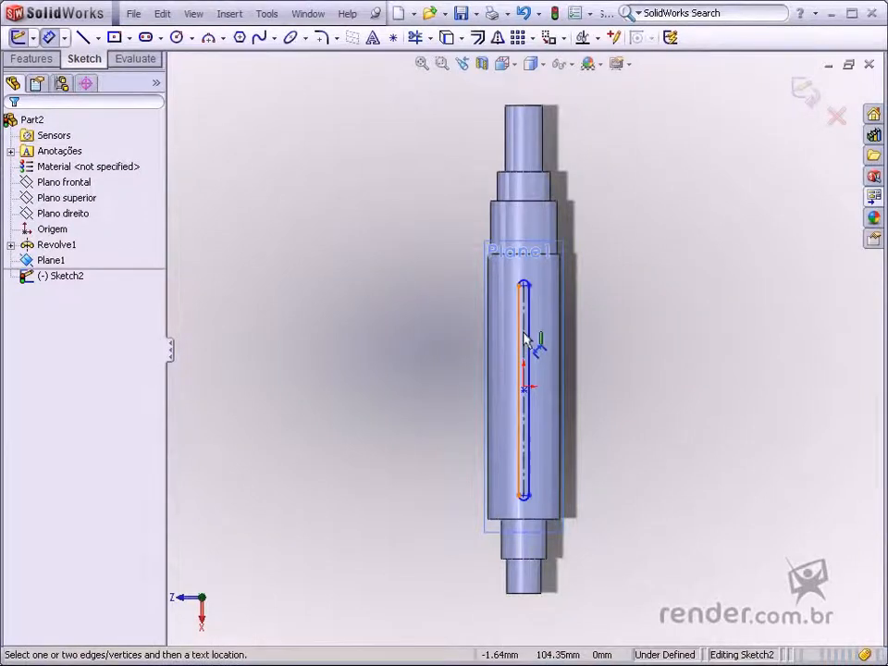
{"action": "left_click", "coordinate": [535, 336]}
{"action": "left_click", "coordinate": [622, 339]}
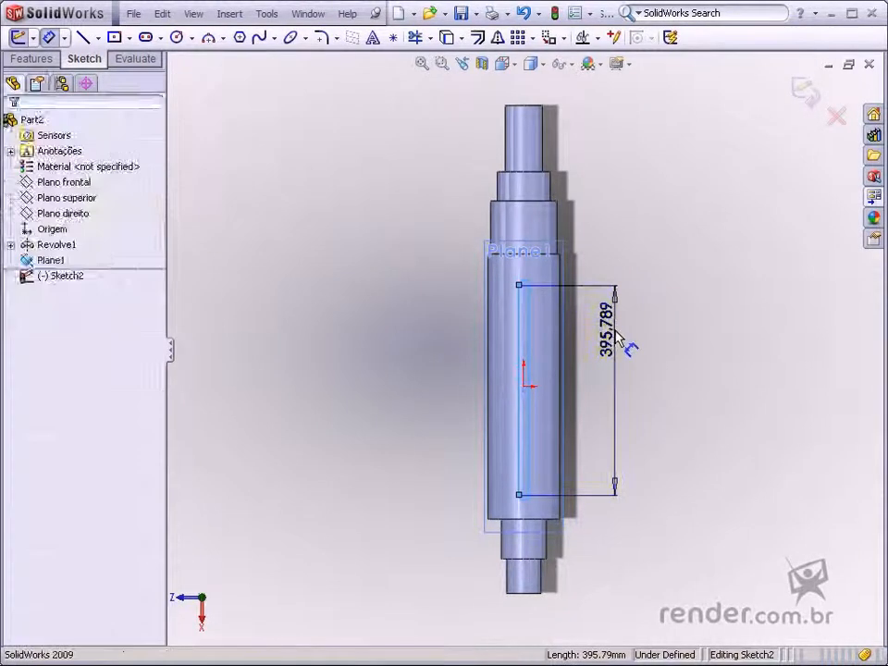
{"action": "type", "text": "400"}
{"action": "key", "text": "Return"}
Step: Dimension the radius of the slot's end arc nearest the 125 mm diameter step as 7.5 mm
{"action": "scroll", "coordinate": [549, 281], "scroll_direction": "down", "scroll_amount": 4}
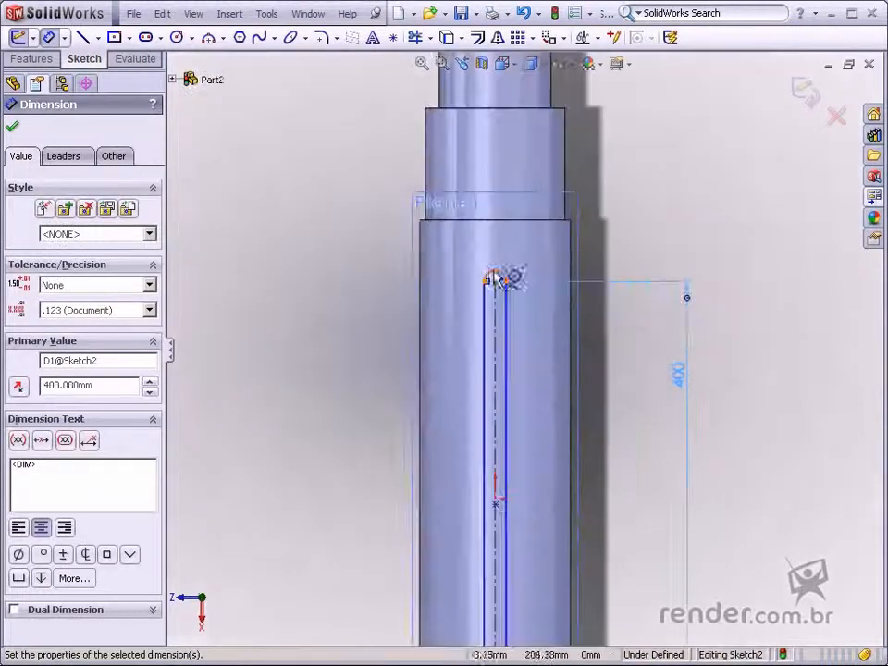
{"action": "left_click", "coordinate": [493, 273]}
{"action": "left_click", "coordinate": [718, 228]}
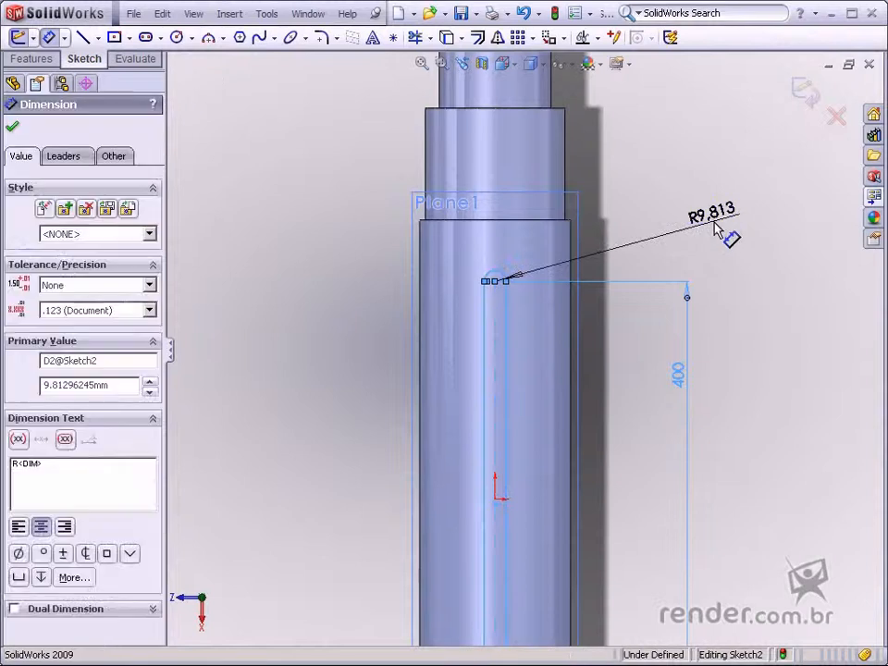
{"action": "type", "text": "7.5"}
{"action": "key", "text": "Return"}
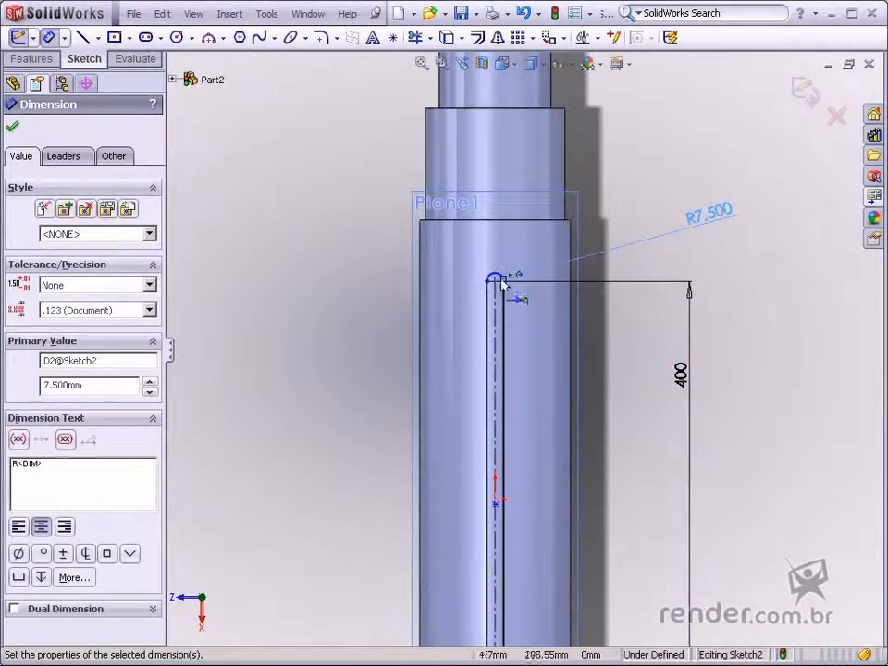
Step: Dimension the distance from the slot's end arc to the shoulder edge at the 125 mm diameter step as 40 mm and close the sketch
{"action": "left_click", "coordinate": [499, 280]}
{"action": "left_click", "coordinate": [511, 222]}
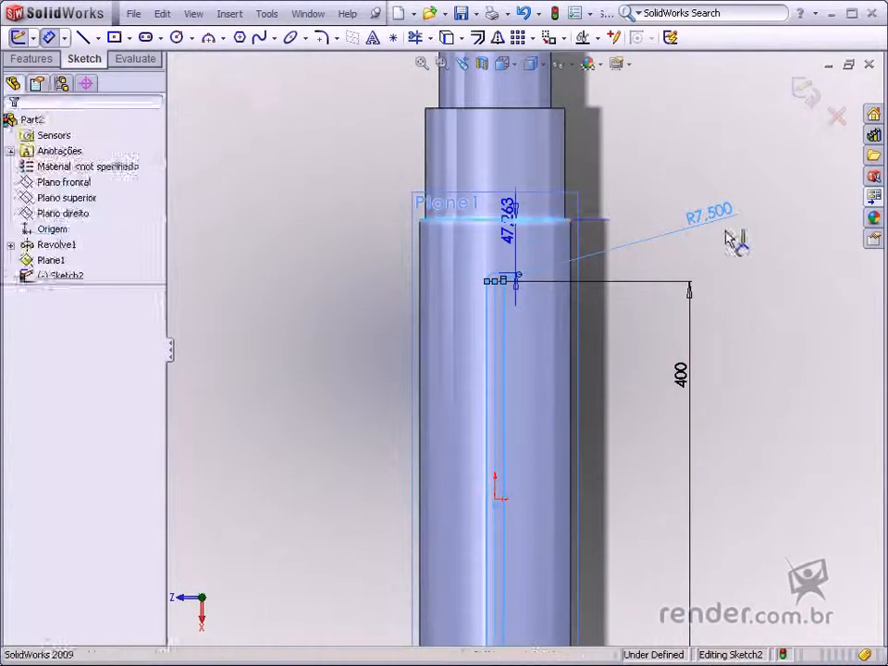
{"action": "left_click", "coordinate": [777, 246]}
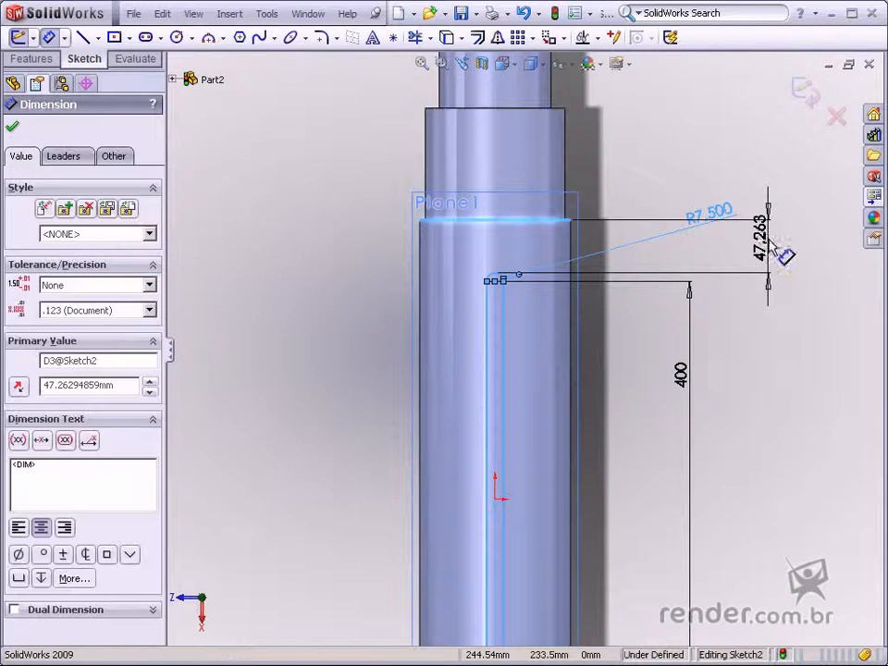
{"action": "type", "text": "40"}
{"action": "key", "text": "Return"}
{"action": "left_click", "coordinate": [803, 88]}
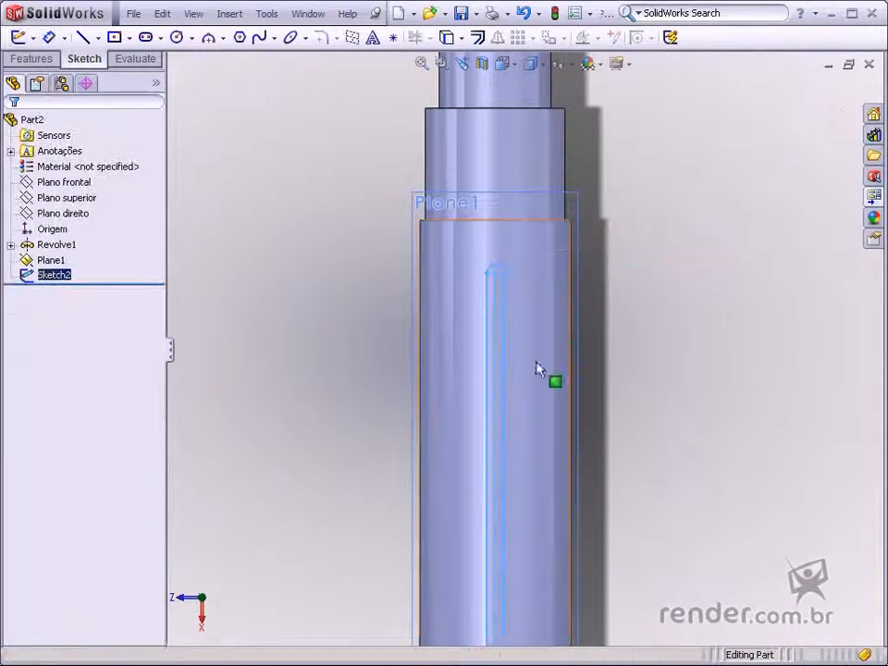
Step: Cut-extrude the closed slot sketch from its sketch plane to a blind depth of 10 mm into the largest shaft section
{"action": "mouse_move", "coordinate": [537, 368]}
{"action": "middle_mouse_down"}
{"action": "mouse_move", "coordinate": [704, 242]}
{"action": "mouse_move", "coordinate": [601, 231]}
{"action": "middle_mouse_up"}
{"action": "left_click", "coordinate": [35, 58]}
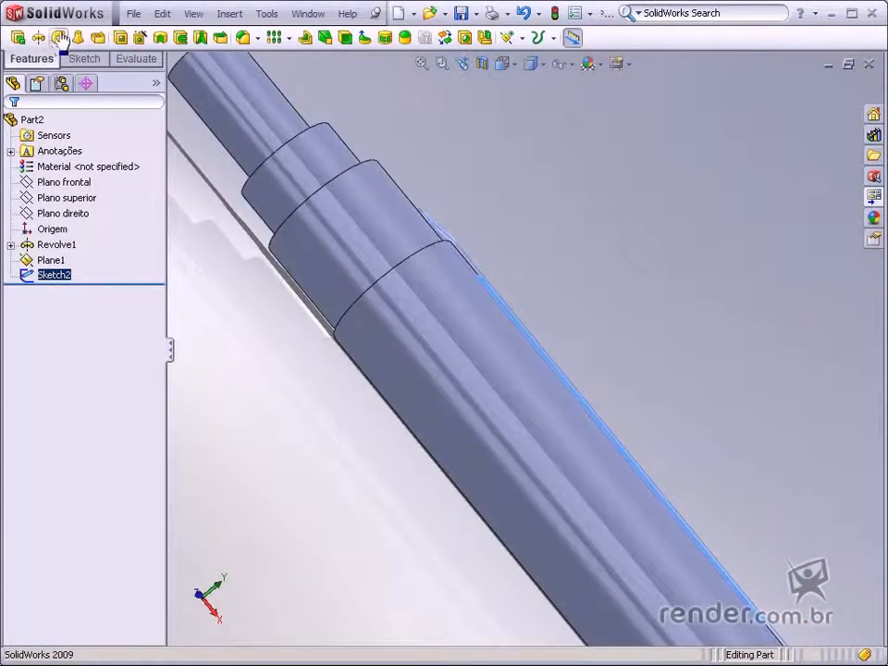
{"action": "left_click", "coordinate": [120, 37]}
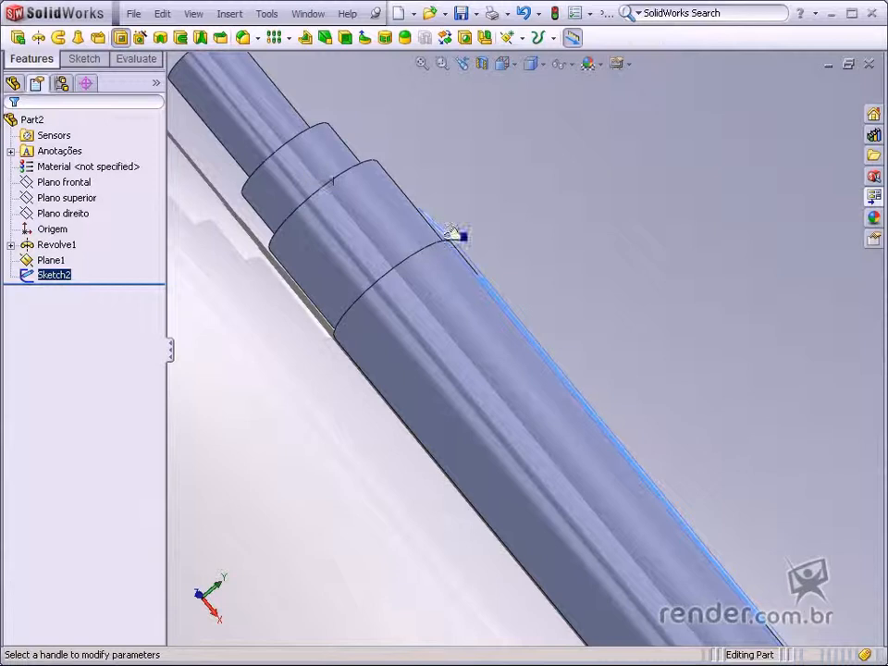
{"action": "scroll", "coordinate": [461, 226], "scroll_direction": "up", "scroll_amount": 5}
{"action": "middle_click_drag", "start_coordinate": [470, 218], "coordinate": [381, 335]}
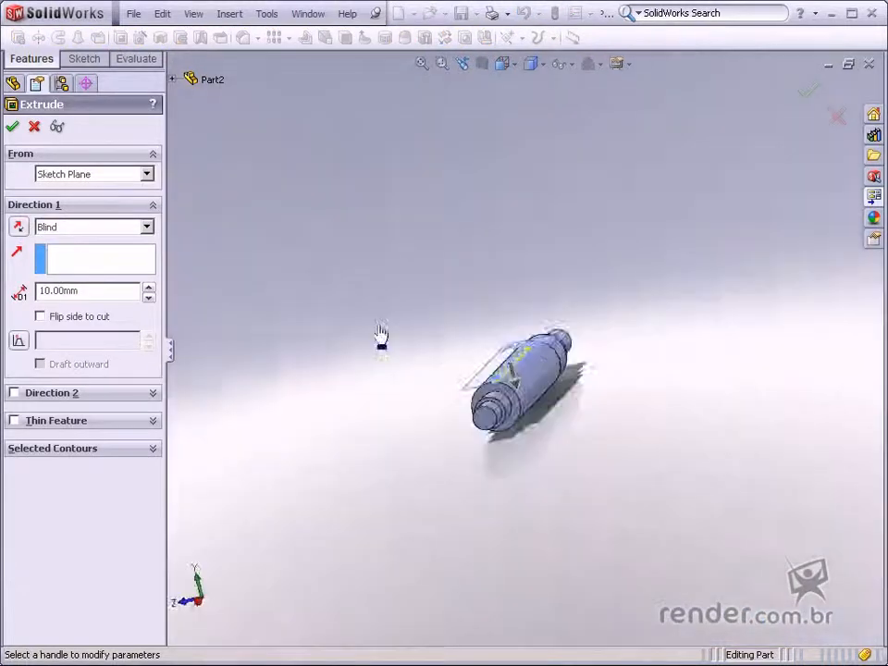
{"action": "scroll", "coordinate": [515, 410], "scroll_direction": "down", "scroll_amount": 5}
{"action": "mouse_move", "coordinate": [515, 411]}
{"action": "middle_mouse_down"}
{"action": "mouse_move", "coordinate": [505, 420]}
{"action": "mouse_move", "coordinate": [521, 394]}
{"action": "mouse_move", "coordinate": [519, 407]}
{"action": "middle_mouse_up"}
{"action": "scroll", "coordinate": [520, 407], "scroll_direction": "up", "scroll_amount": 1}
{"action": "left_click", "coordinate": [811, 89]}
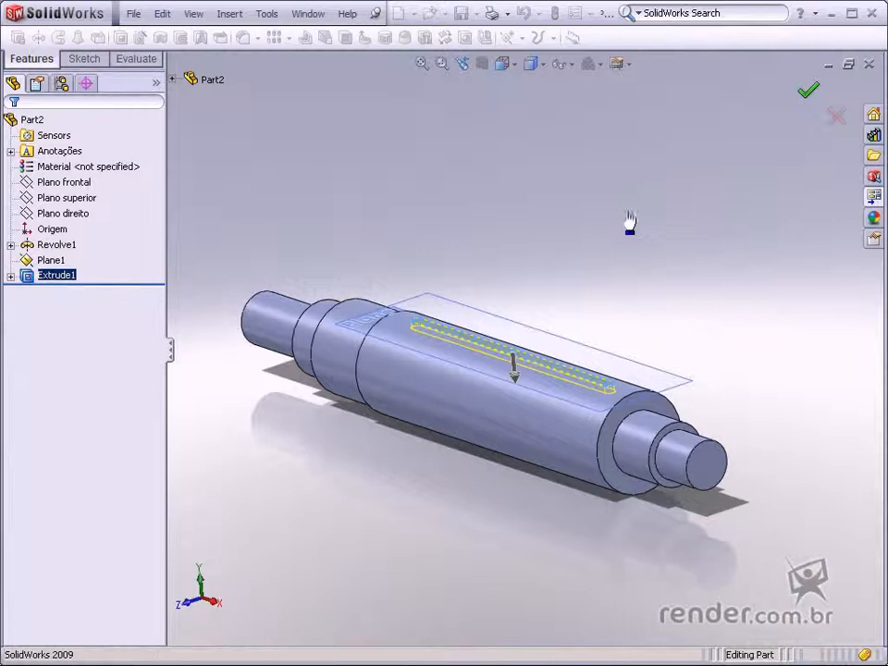
{"action": "middle_click_drag", "start_coordinate": [628, 222], "coordinate": [551, 378]}
{"action": "scroll", "coordinate": [435, 412], "scroll_direction": "down", "scroll_amount": 3}
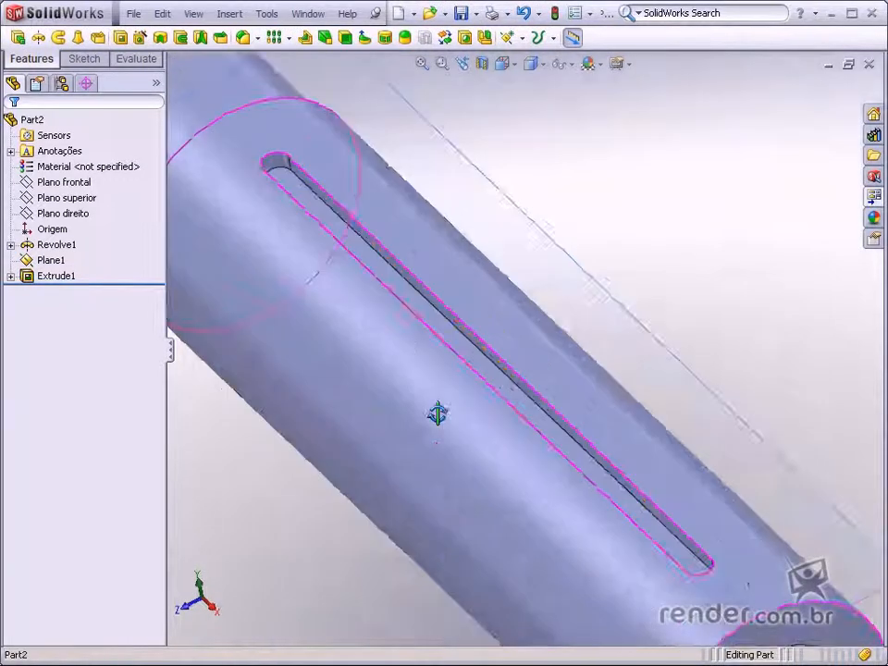
{"action": "middle_click_drag", "start_coordinate": [436, 413], "coordinate": [432, 380]}
{"action": "scroll", "coordinate": [446, 383], "scroll_direction": "up", "scroll_amount": 2}
{"action": "scroll", "coordinate": [357, 264], "scroll_direction": "up", "scroll_amount": 2}
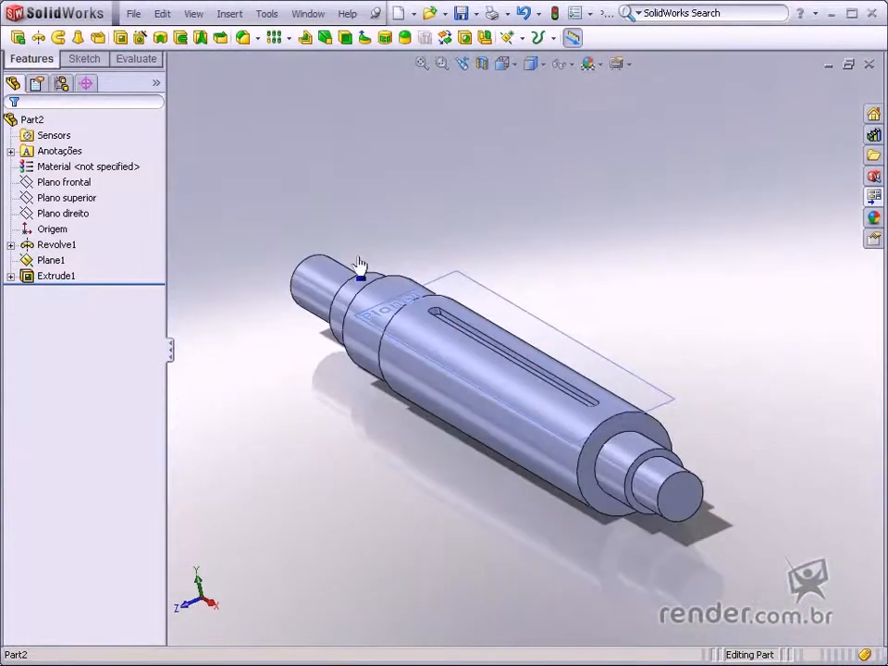
Step: Create an On Surface reference plane tangent to the cylindrical face of the shaft's long end section, using Plano frontal as reference
{"action": "scroll", "coordinate": [327, 307], "scroll_direction": "down", "scroll_amount": 4}
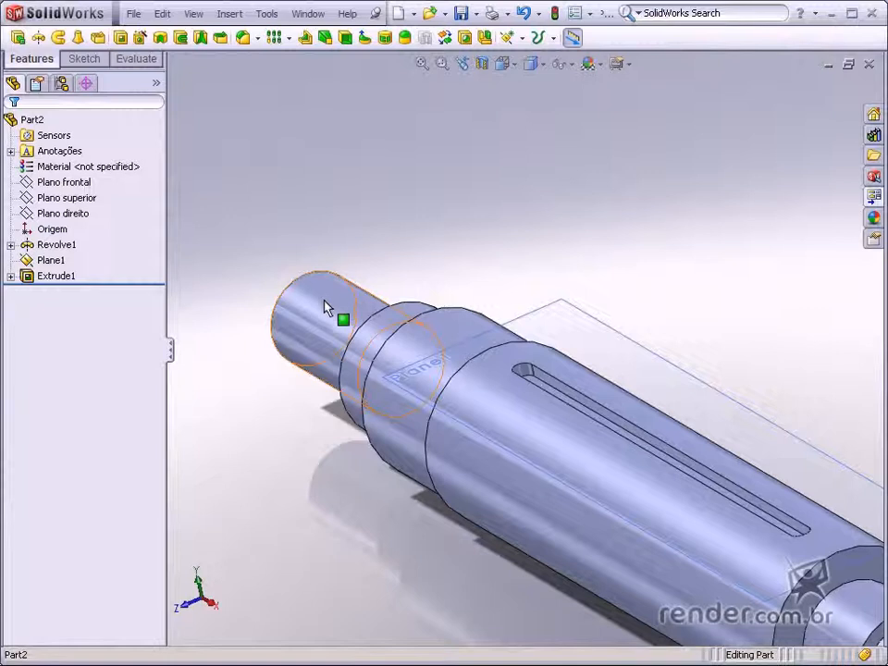
{"action": "left_click", "coordinate": [520, 39]}
{"action": "left_click", "coordinate": [532, 60]}
{"action": "left_click", "coordinate": [382, 294]}
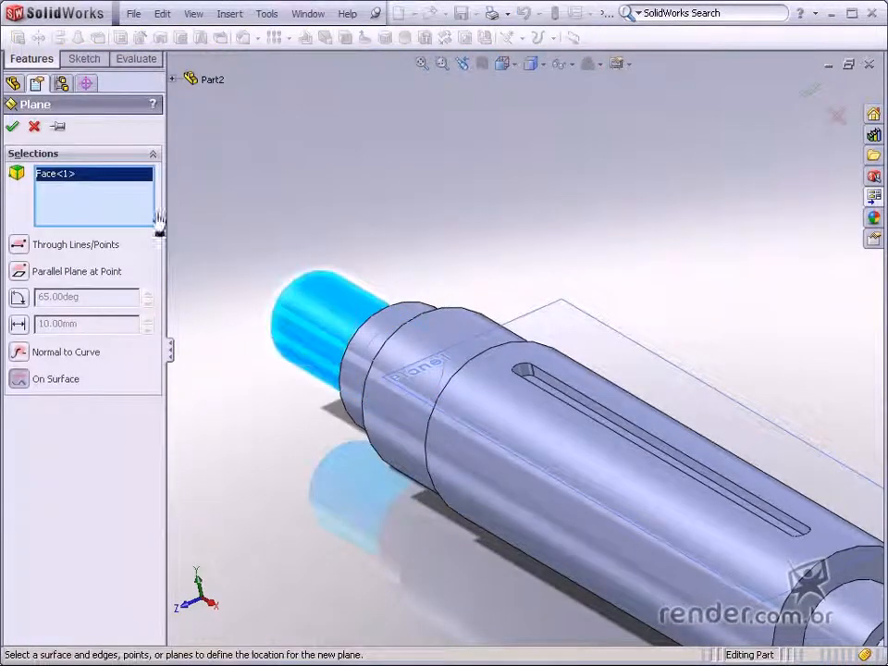
{"action": "left_click", "coordinate": [172, 80]}
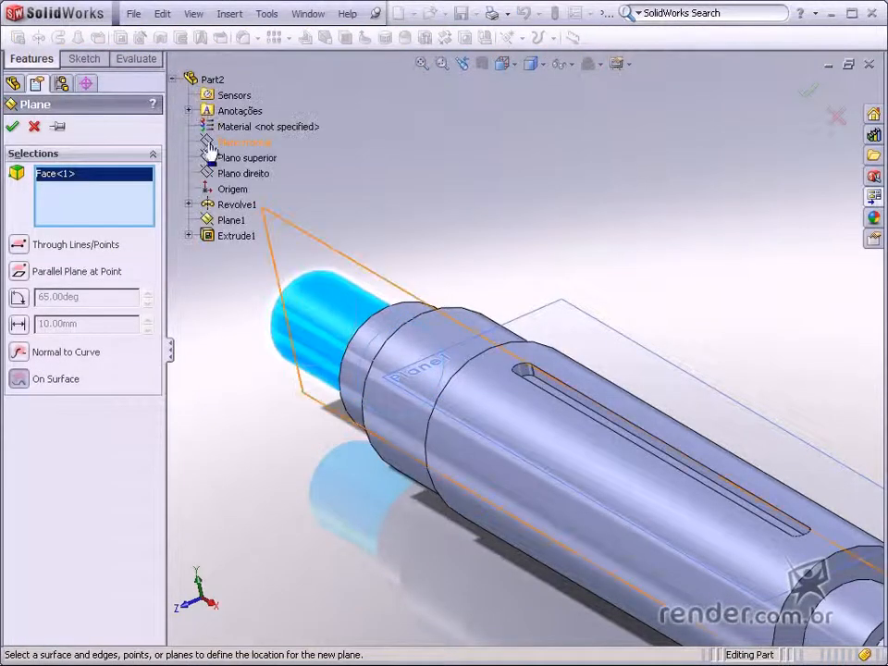
{"action": "left_click", "coordinate": [210, 142]}
{"action": "middle_click_drag", "start_coordinate": [439, 182], "coordinate": [418, 185]}
{"action": "left_click", "coordinate": [13, 127]}
Step: On the new tangent plane, sketch a straight slot from the end edge's midpoint along the axis, about 87 mm between centers with 5.5 mm radii
{"action": "scroll", "coordinate": [317, 283], "scroll_direction": "down", "scroll_amount": 2}
{"action": "left_click", "coordinate": [315, 282]}
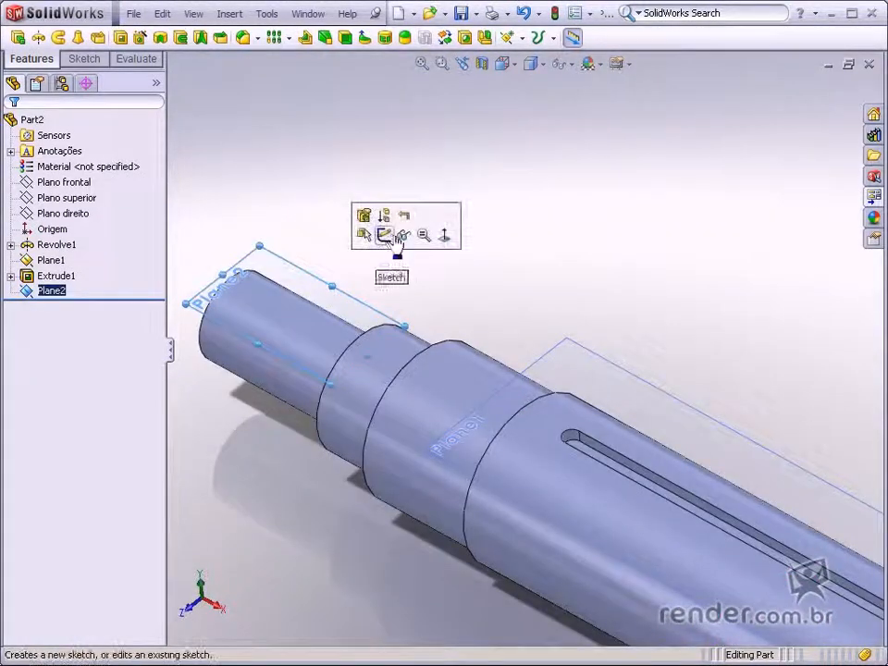
{"action": "left_click", "coordinate": [396, 234]}
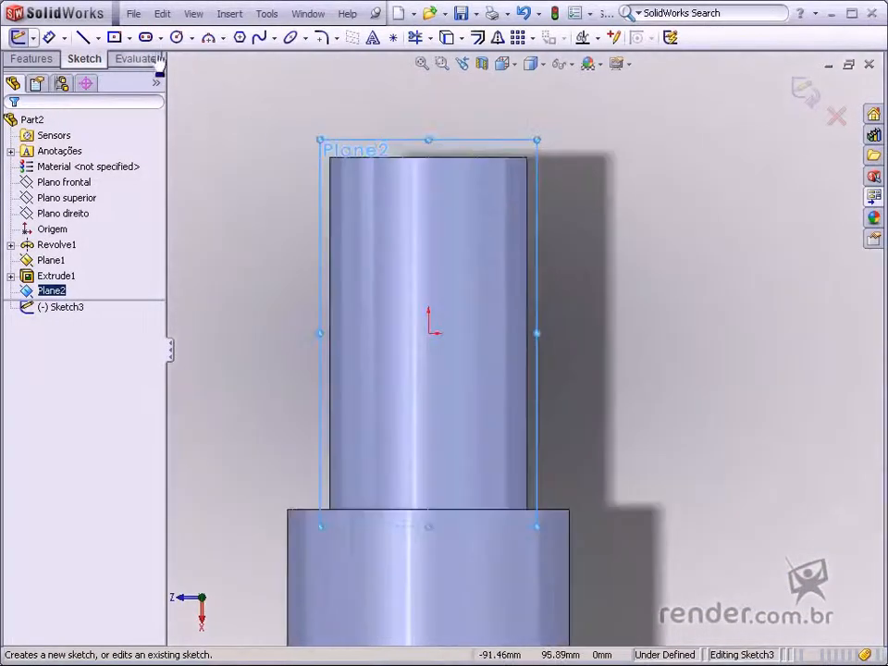
{"action": "left_click", "coordinate": [146, 37]}
{"action": "left_click", "coordinate": [428, 157]}
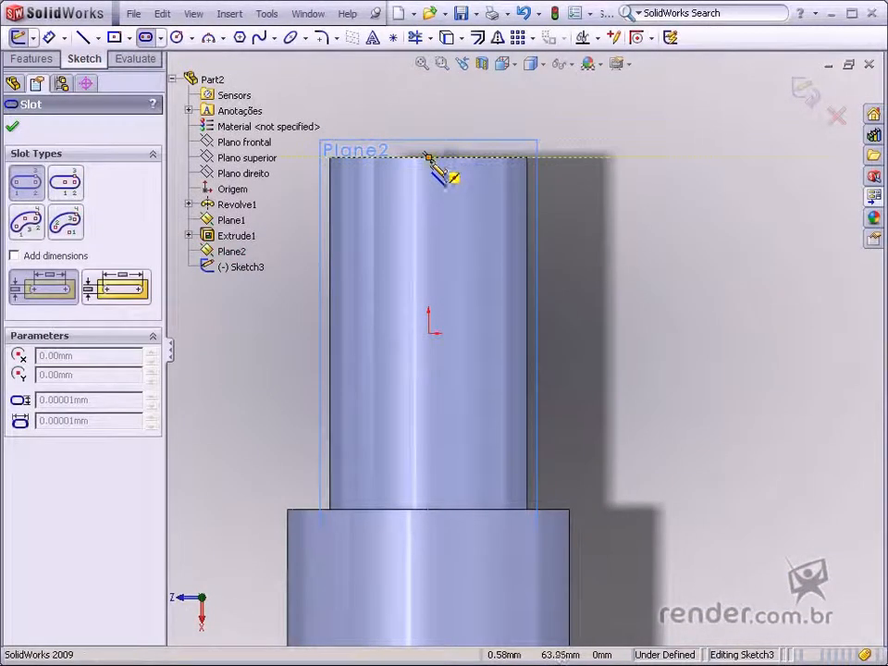
{"action": "left_click", "coordinate": [429, 403]}
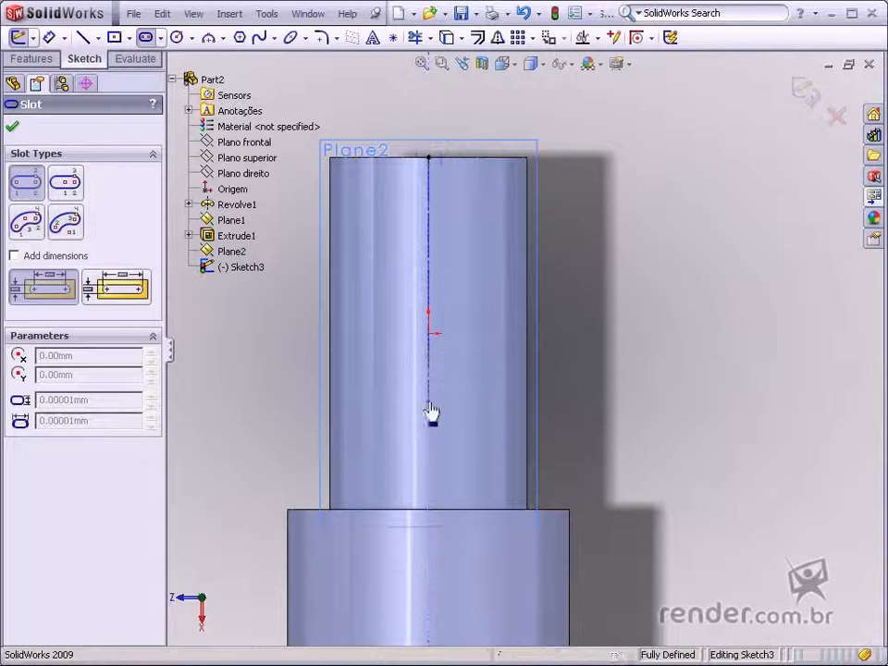
{"action": "left_click", "coordinate": [447, 394]}
{"action": "key", "text": "Escape"}
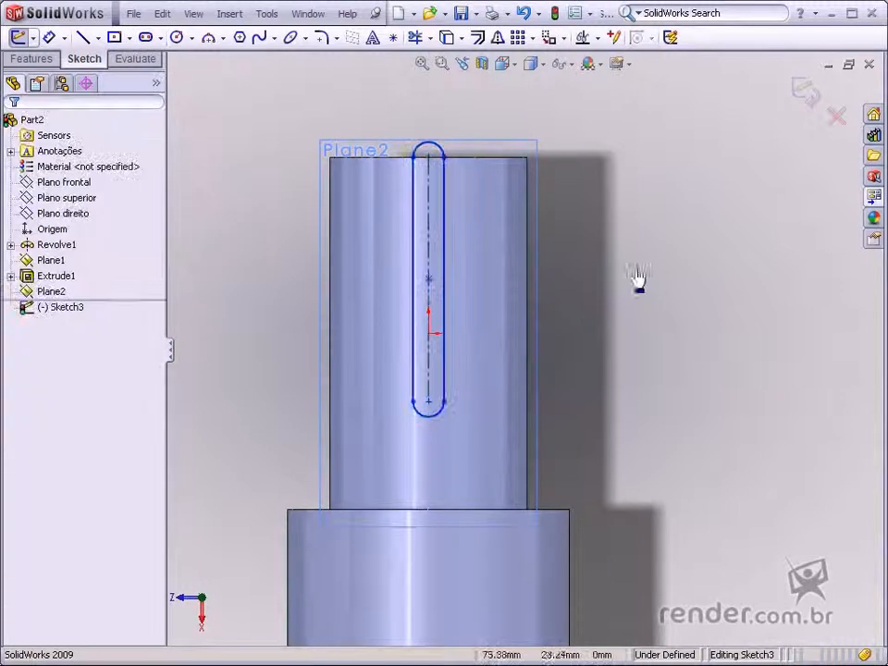
Step: Dimension the distance from the shaft's end edge to the slot's inner end arc as 85 mm
{"action": "key", "text": "s"}
{"action": "left_click", "coordinate": [697, 279]}
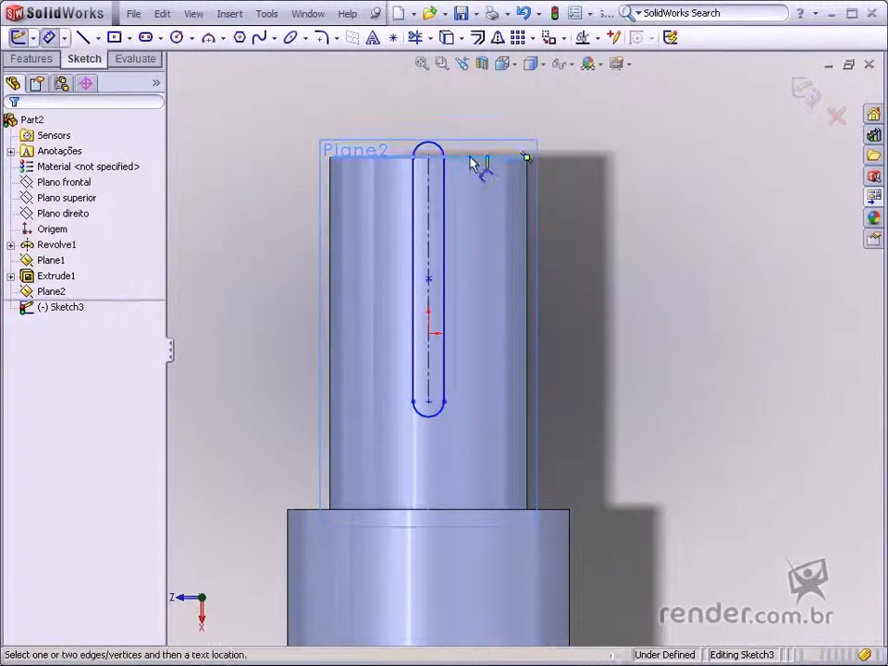
{"action": "left_click", "coordinate": [475, 159]}
{"action": "left_click", "coordinate": [434, 419]}
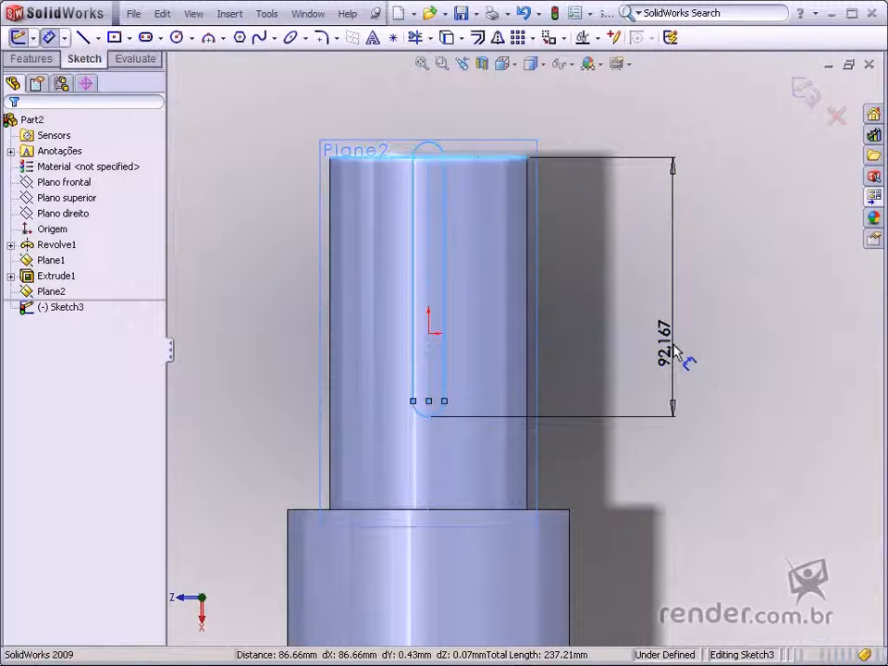
{"action": "left_click", "coordinate": [671, 352]}
{"action": "type", "text": "85"}
{"action": "left_click", "coordinate": [605, 369]}
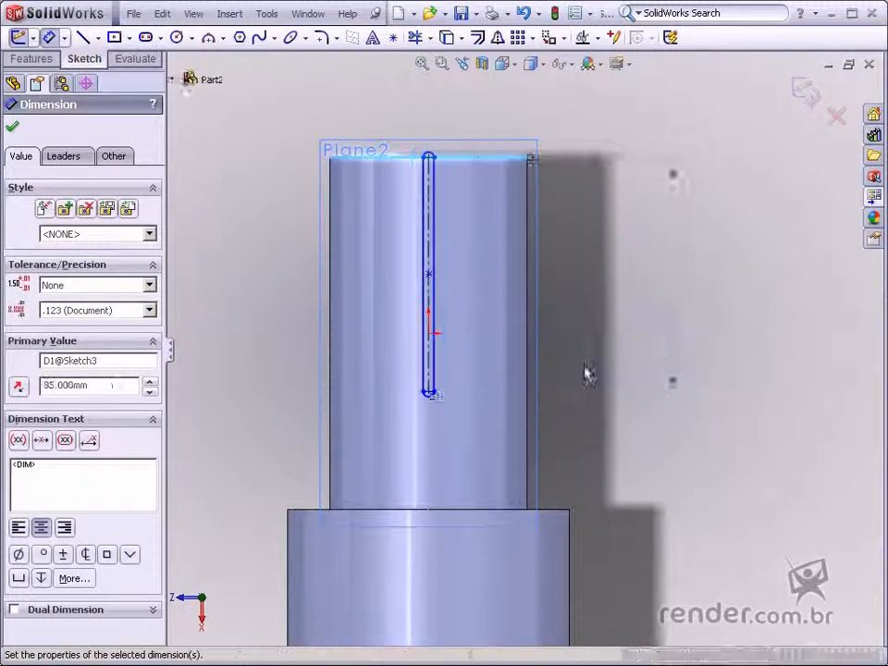
{"action": "key", "text": "Escape"}
Step: Dimension the radius of the slot's inner end arc as 7.5 mm and close the sketch
{"action": "scroll", "coordinate": [463, 395], "scroll_direction": "down", "scroll_amount": 3}
{"action": "key", "text": "s"}
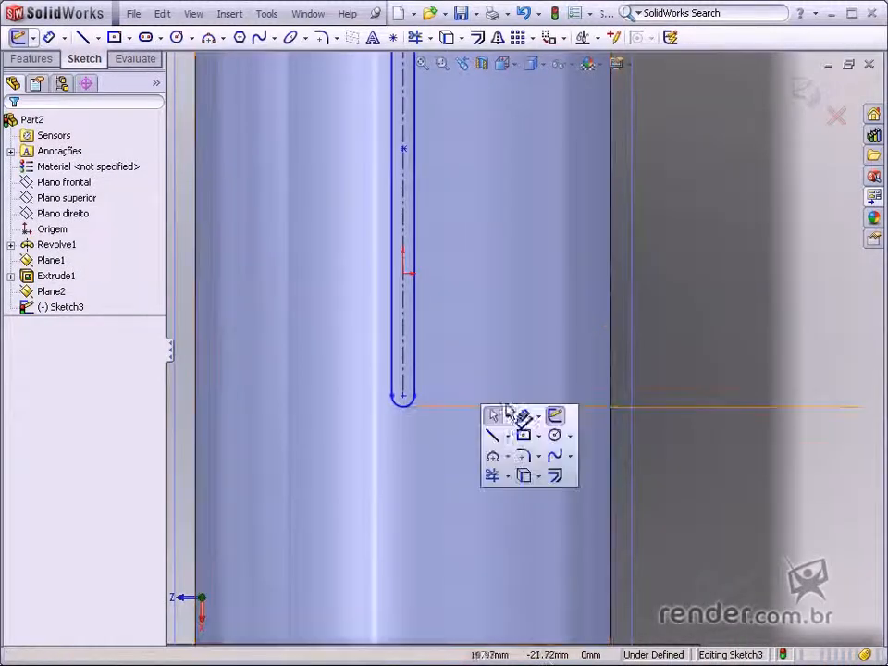
{"action": "left_click", "coordinate": [523, 415]}
{"action": "left_click", "coordinate": [413, 404]}
{"action": "scroll", "coordinate": [500, 434], "scroll_direction": "up", "scroll_amount": 2}
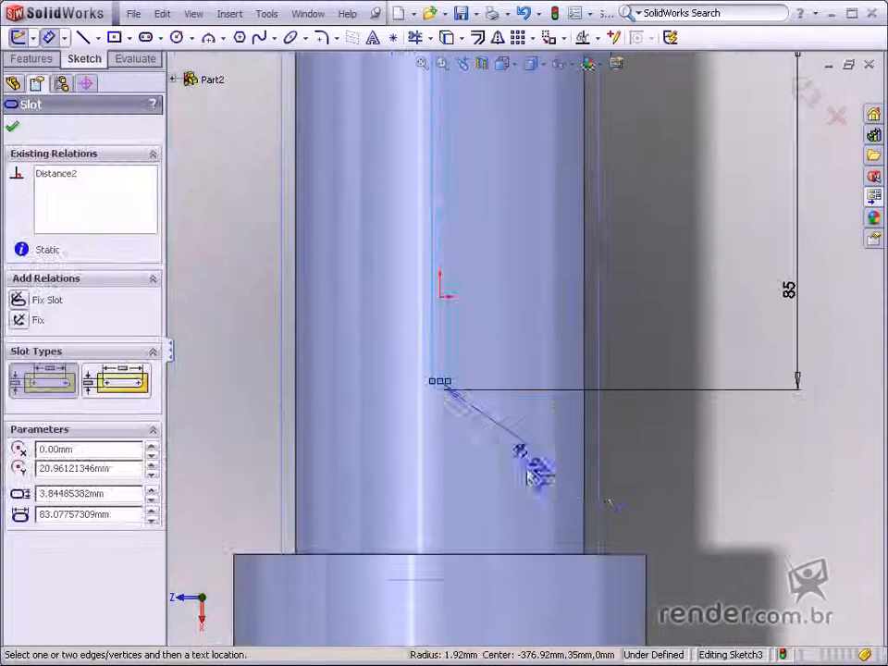
{"action": "left_click", "coordinate": [643, 490]}
{"action": "left_click", "coordinate": [647, 497]}
{"action": "type", "text": "7.5"}
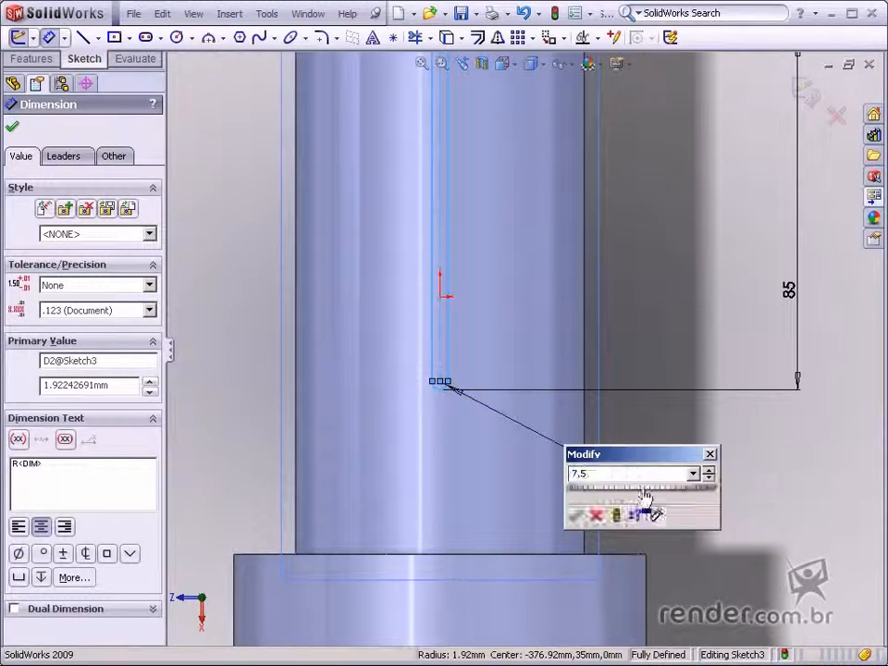
{"action": "key", "text": "Return"}
{"action": "scroll", "coordinate": [562, 264], "scroll_direction": "up", "scroll_amount": 2}
{"action": "scroll", "coordinate": [563, 263], "scroll_direction": "up", "scroll_amount": 2}
{"action": "left_click", "coordinate": [807, 93]}
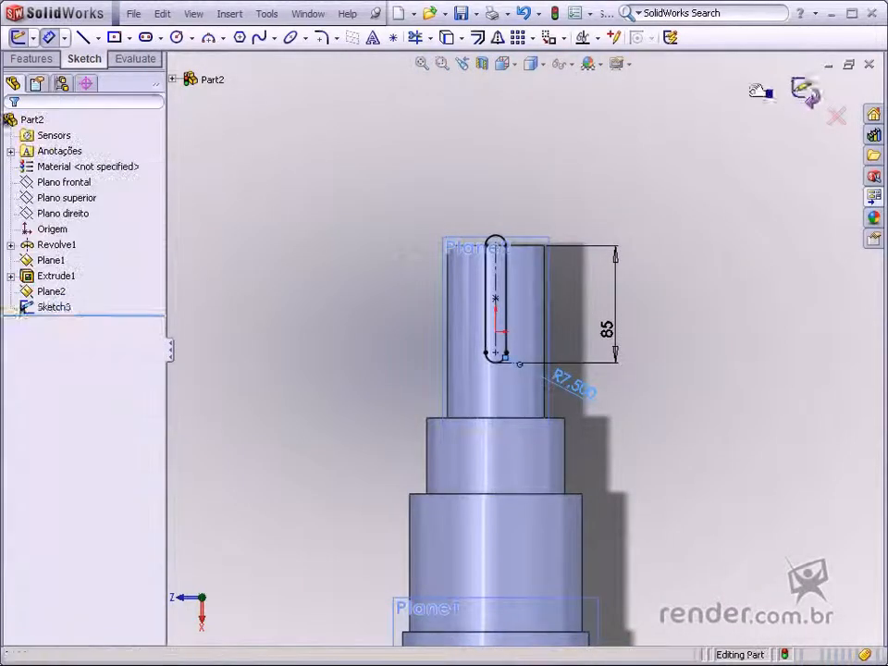
Step: Cut-extrude the end-section slot sketch to a blind depth of 10 mm and show the shaft in isometric view
{"action": "left_click", "coordinate": [120, 37]}
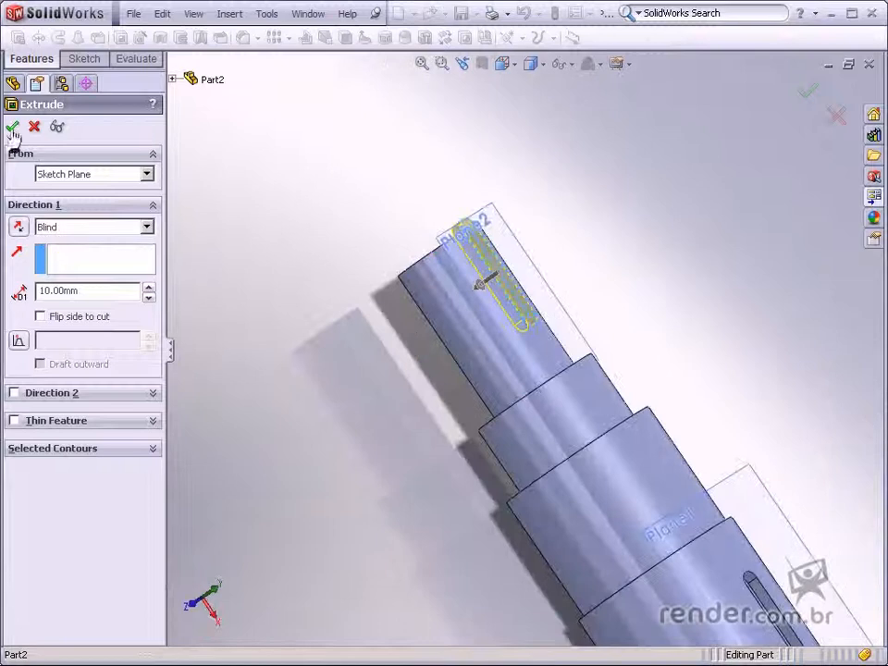
{"action": "left_click", "coordinate": [12, 128]}
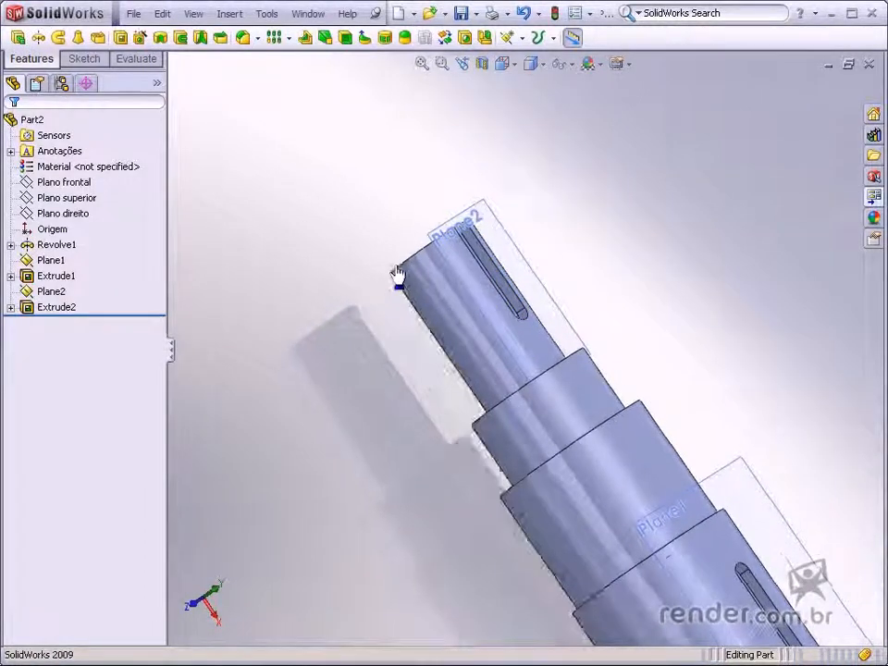
{"action": "key", "text": "ctrl+7"}
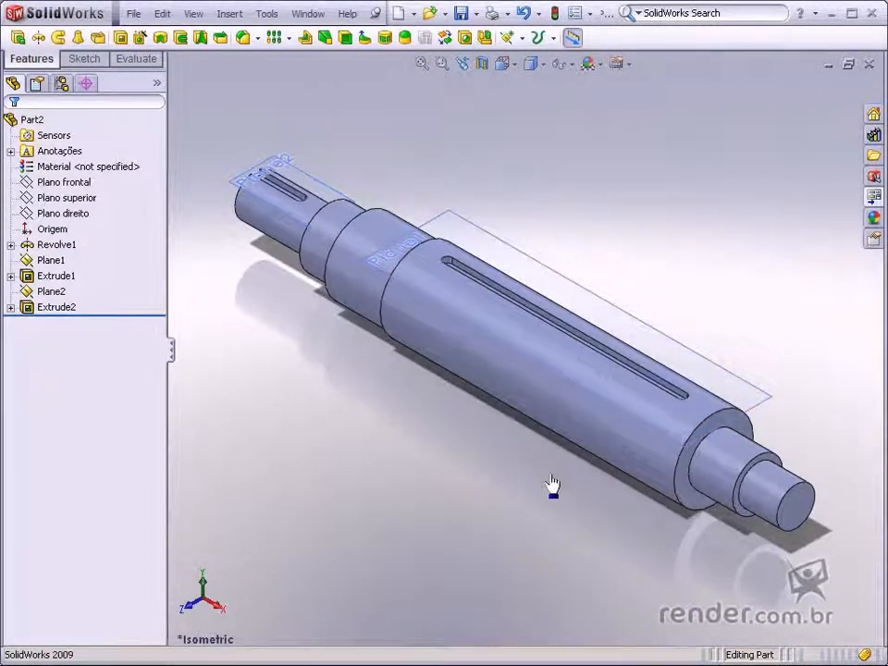